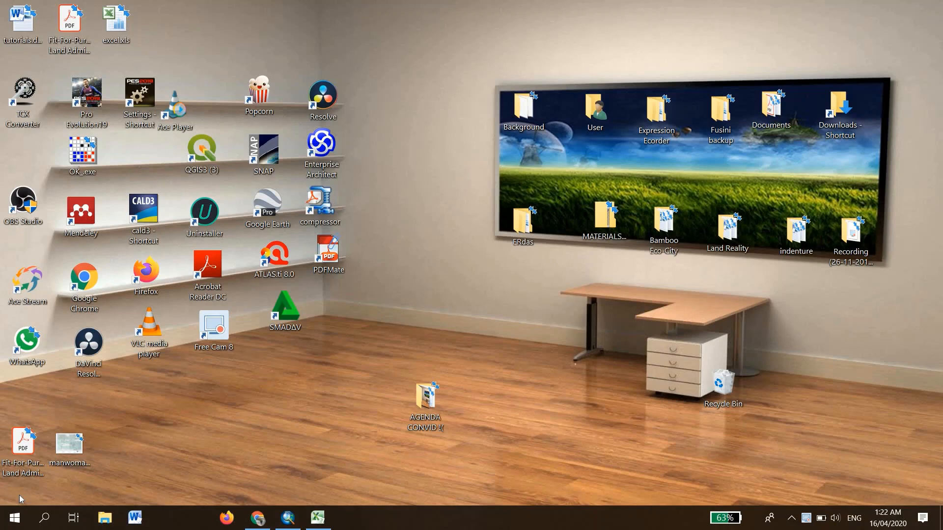
# - Switch to the Excel workbook and delete the Shape column from the point attribute table
pyautogui.click(326, 523)
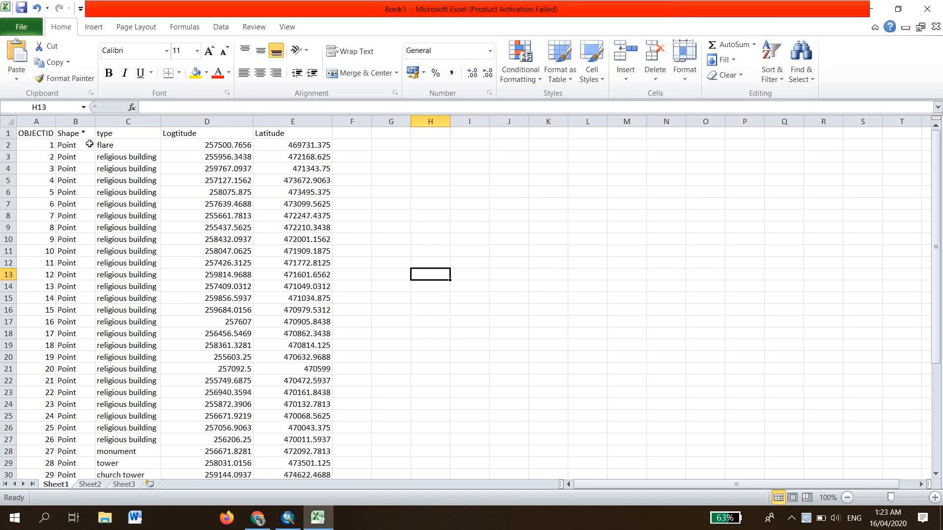
pyautogui.click(75, 122)
pyautogui.rightClick(74, 125)
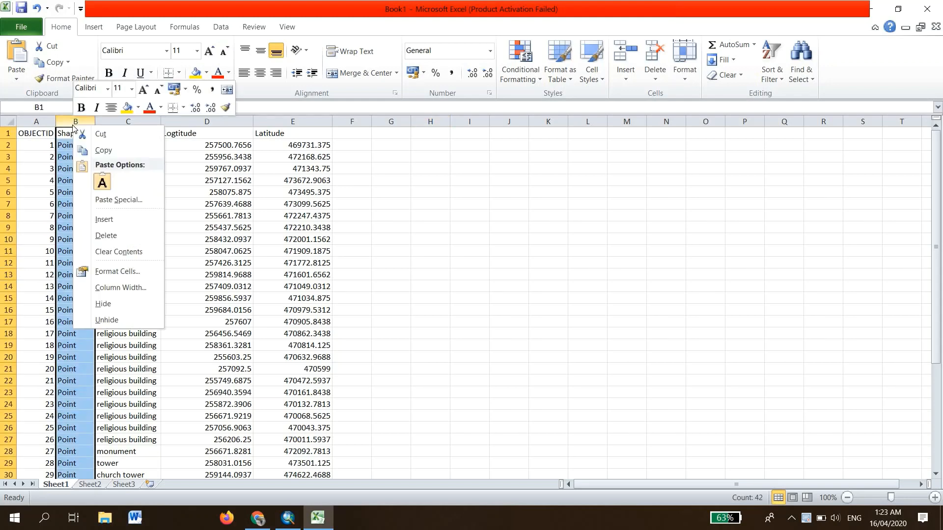
pyautogui.click(106, 236)
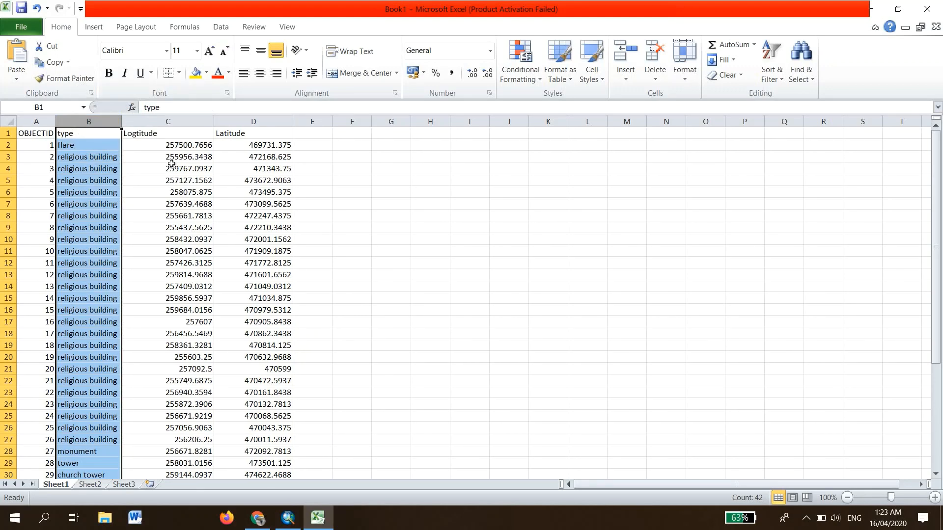
pyautogui.click(472, 228)
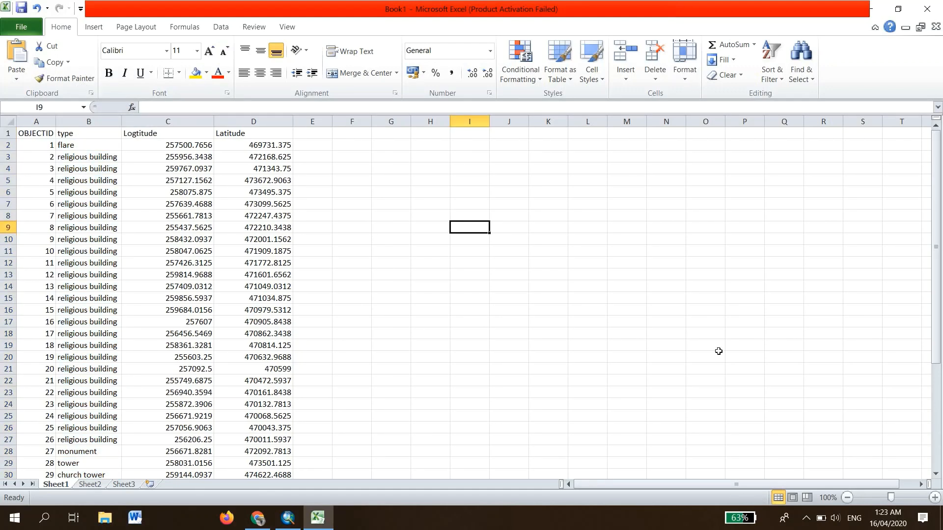
# - Save the workbook as Book1.xlsx in the Datacon folder under Desktop > Fusini backup > Excersises_ITC
pyautogui.click(15, 27)
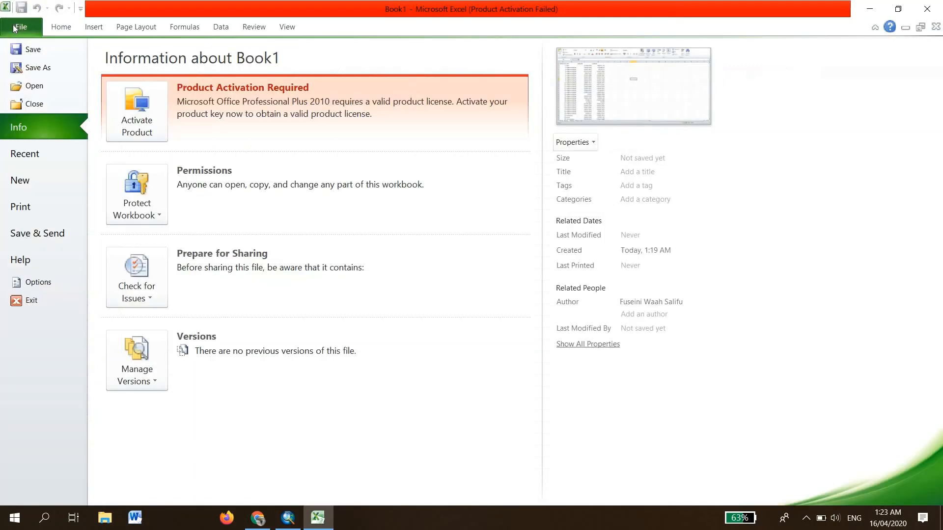
pyautogui.press('Escape')
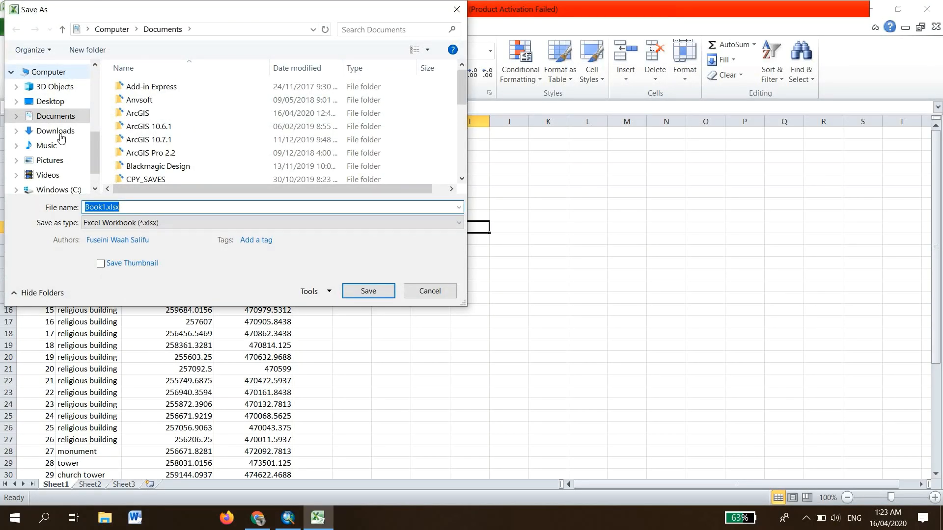
pyautogui.scroll(-1, 97, 176)
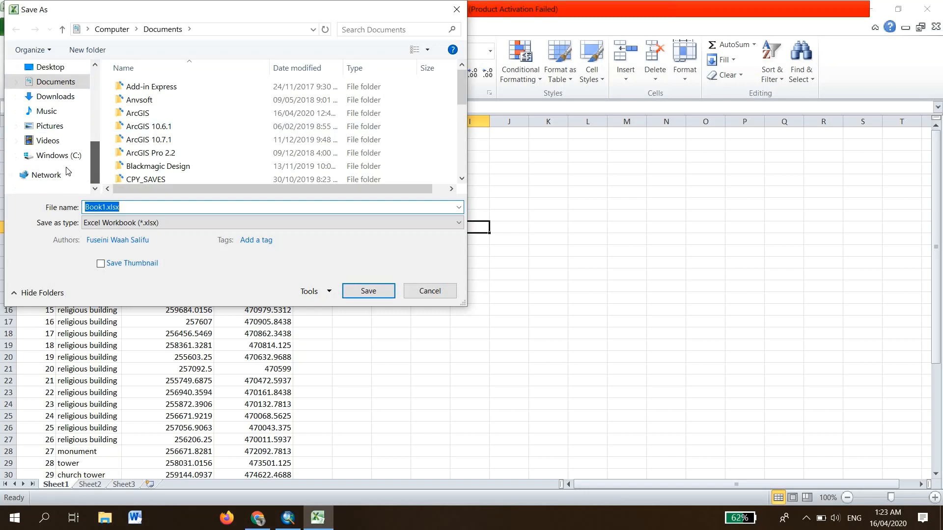
pyautogui.click(58, 70)
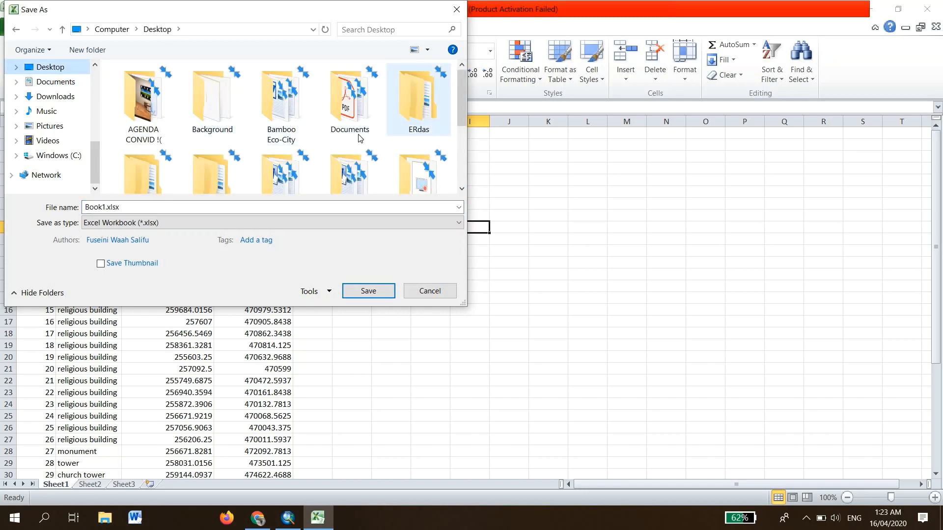
pyautogui.click(280, 141)
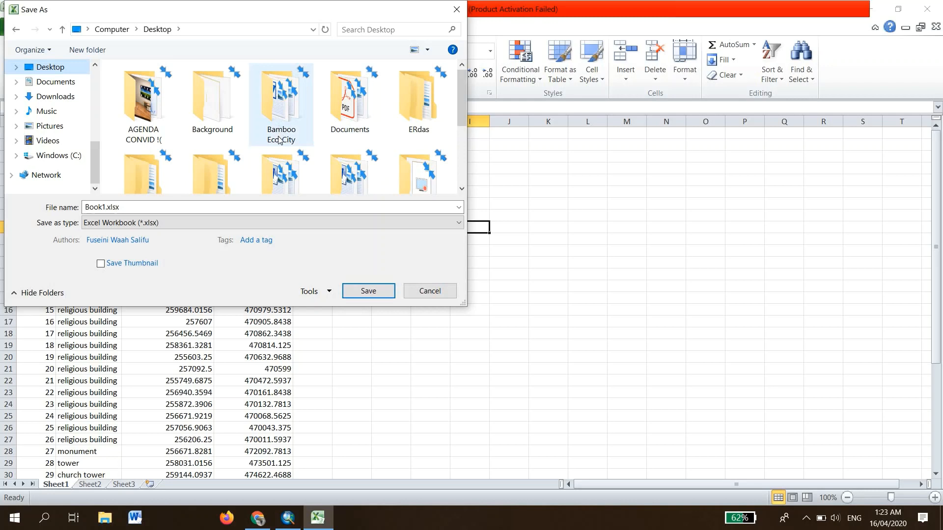
pyautogui.click(269, 160)
pyautogui.doubleClick(226, 157)
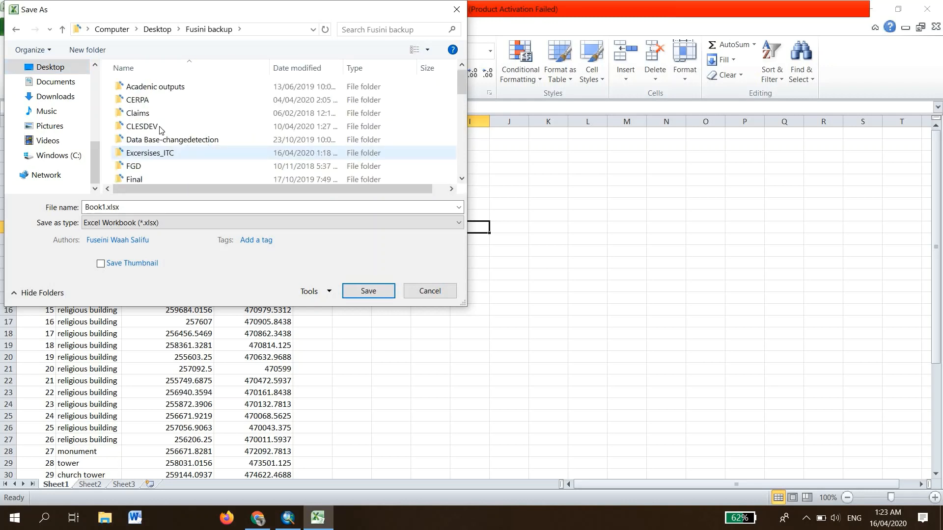
pyautogui.doubleClick(162, 154)
pyautogui.scroll(-2, 248, 135)
pyautogui.scroll(-5, 248, 135)
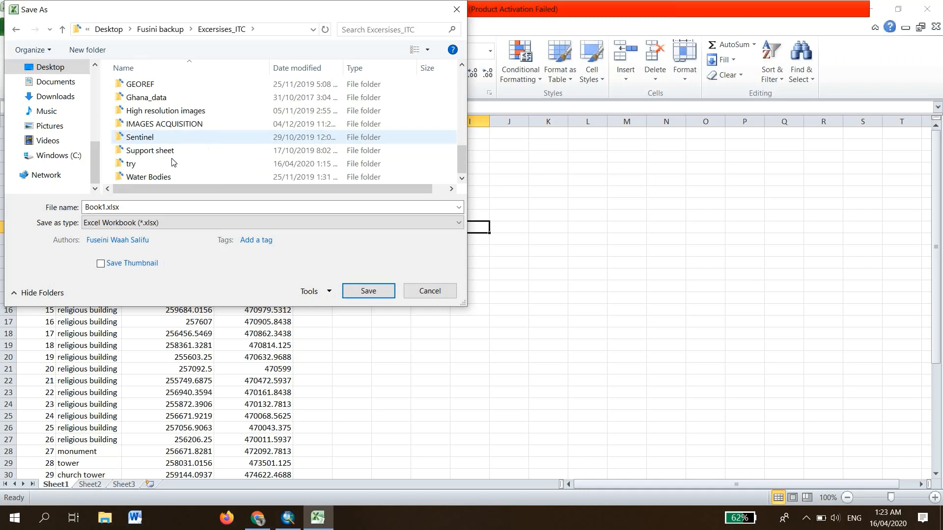
pyautogui.click(141, 156)
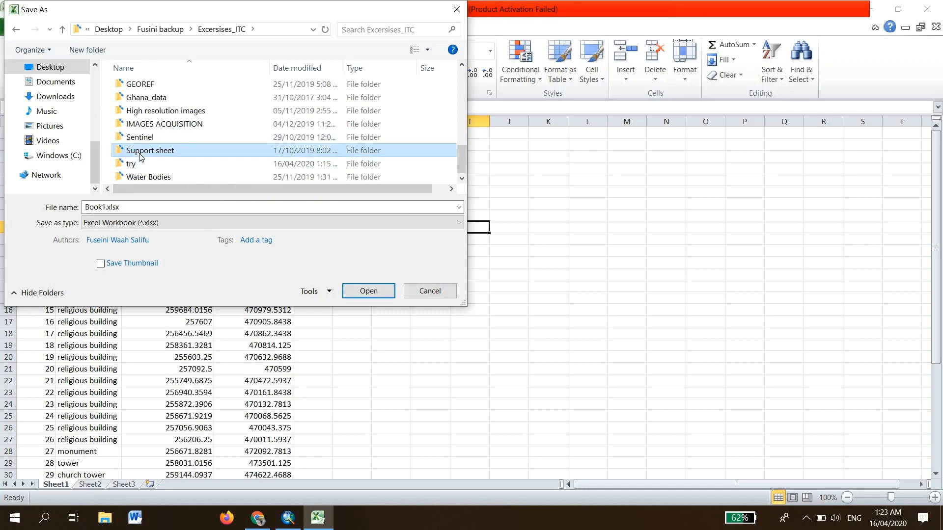
pyautogui.press('c')
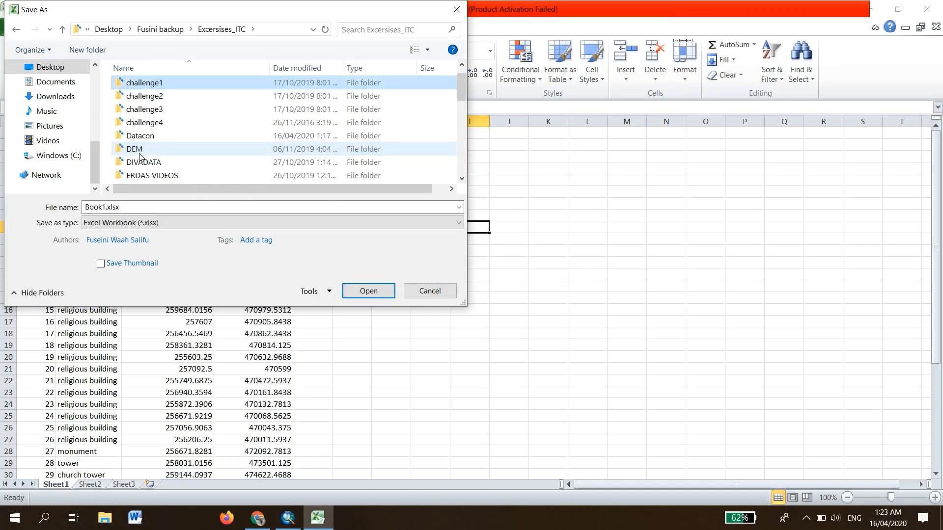
pyautogui.press('d')
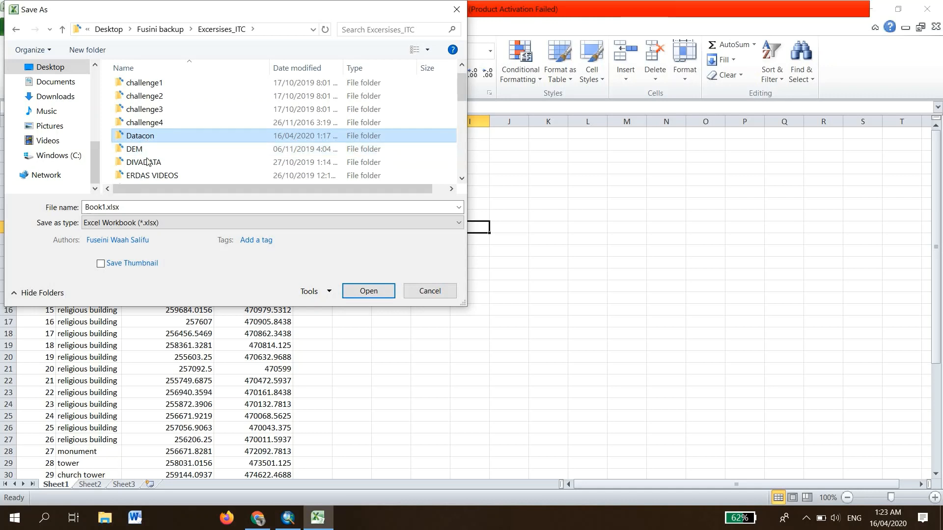
pyautogui.press('Return')
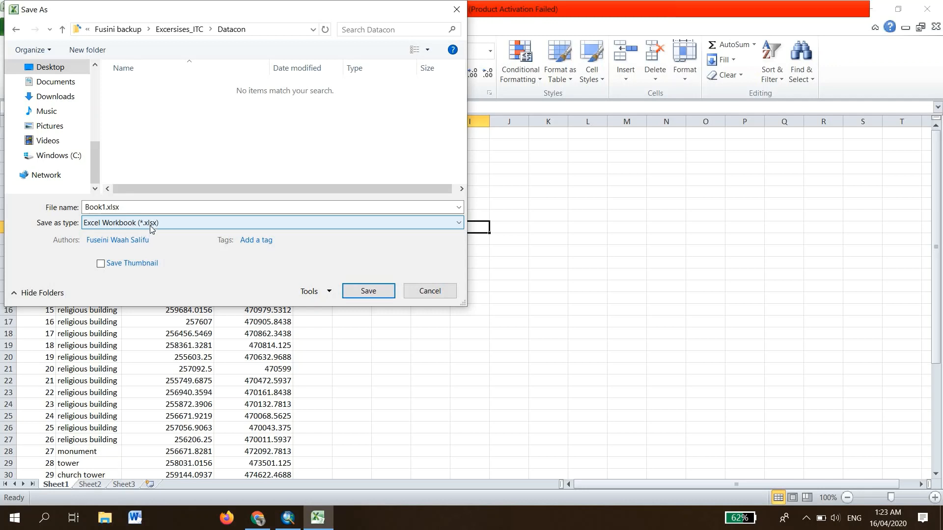
pyautogui.click(368, 295)
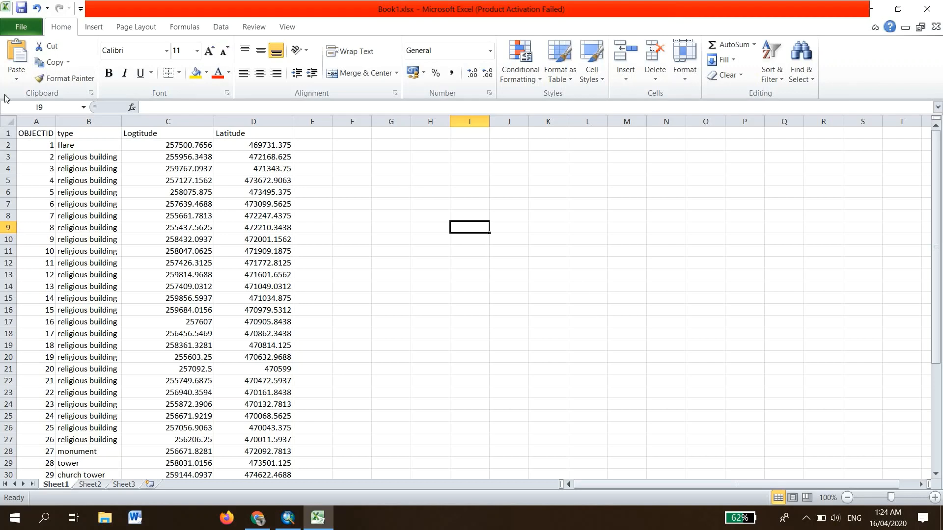
# - Save the sheet again as Book1.csv in CSV (Comma delimited) format in the same folder, keeping that format
pyautogui.click(22, 27)
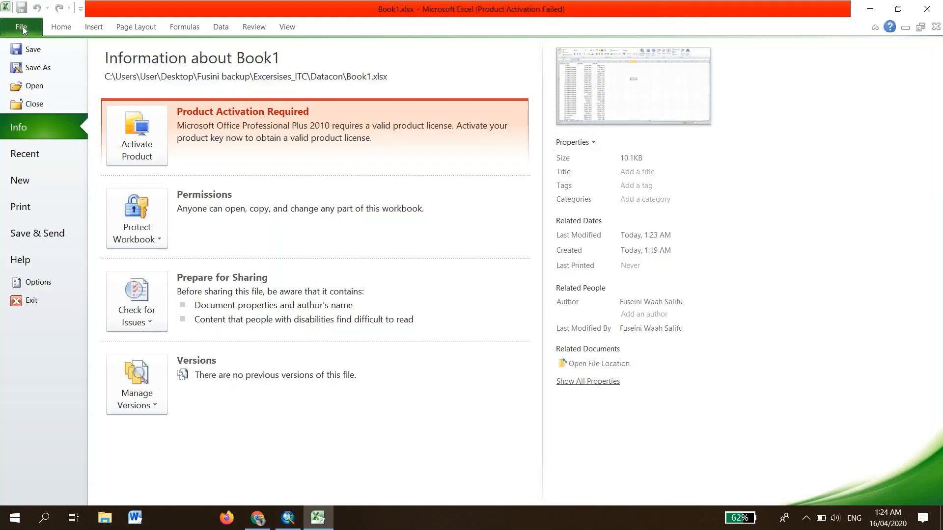
pyautogui.click(39, 68)
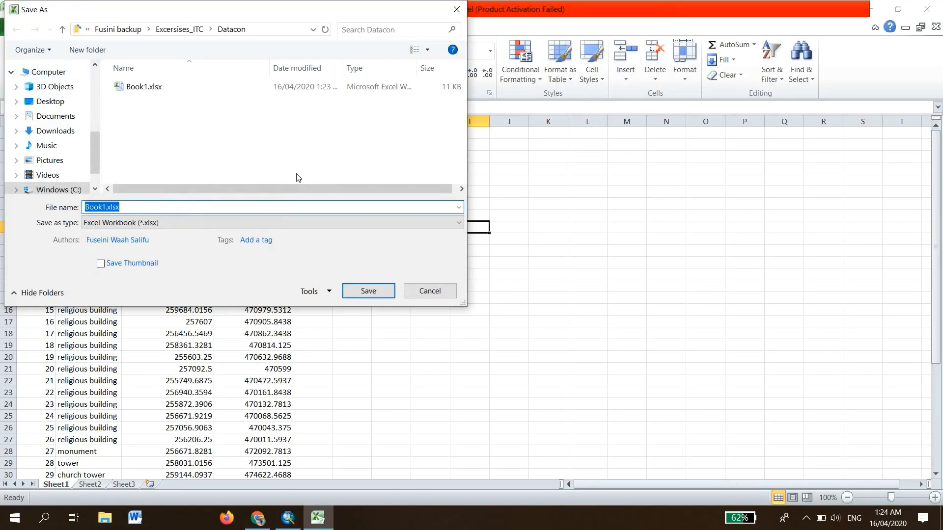
pyautogui.click(178, 222)
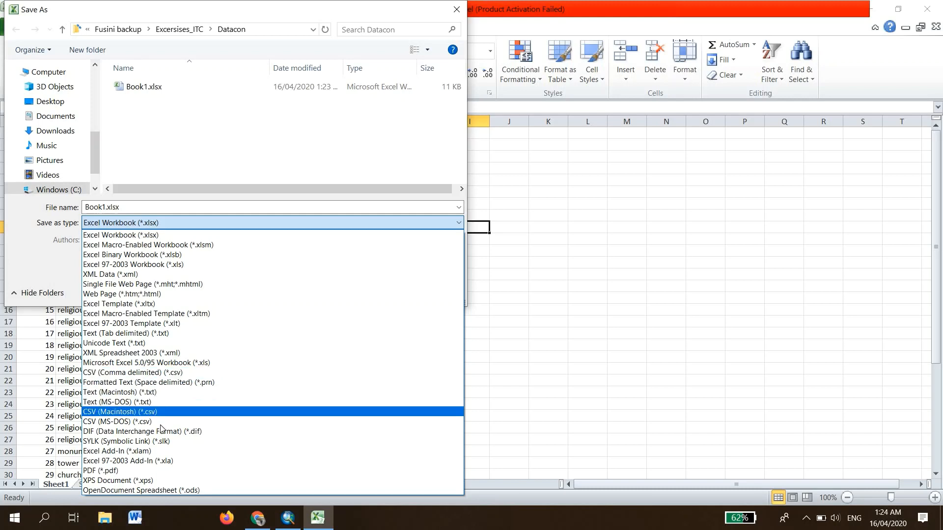
pyautogui.click(157, 376)
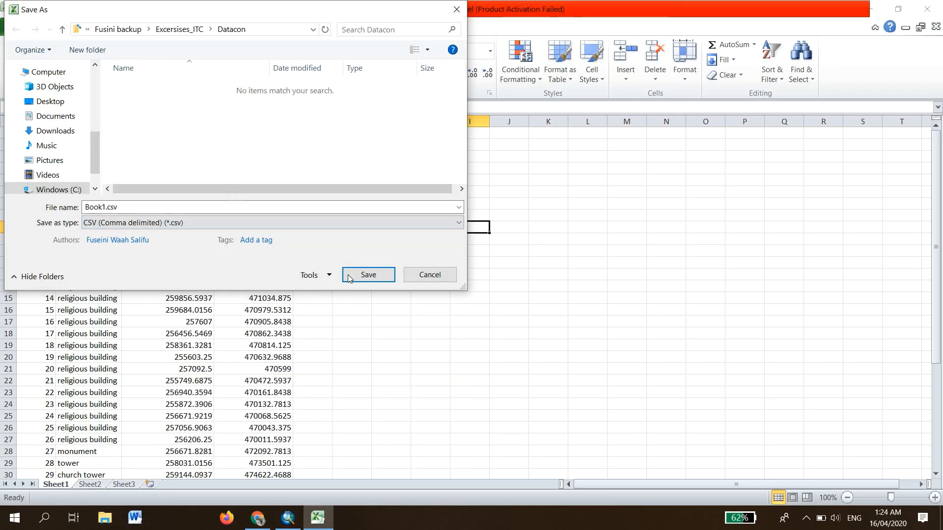
pyautogui.click(105, 206)
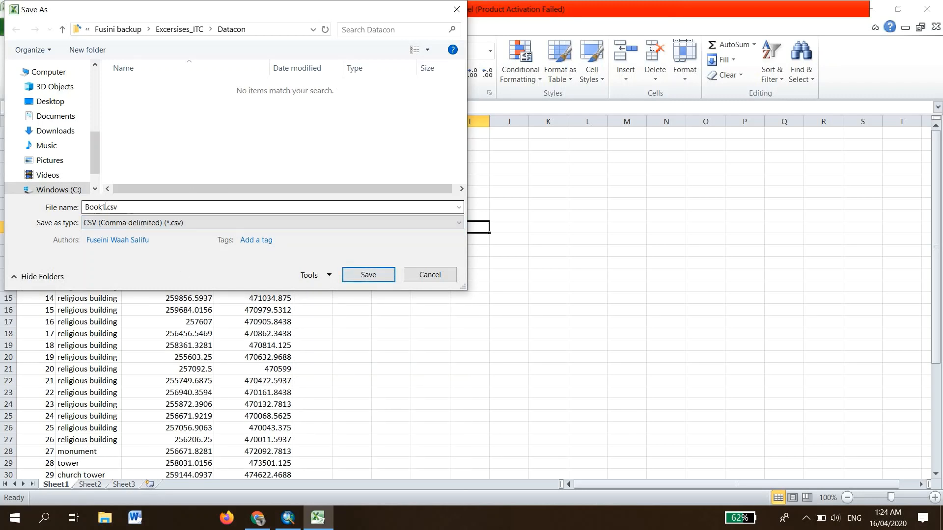
pyautogui.click(373, 275)
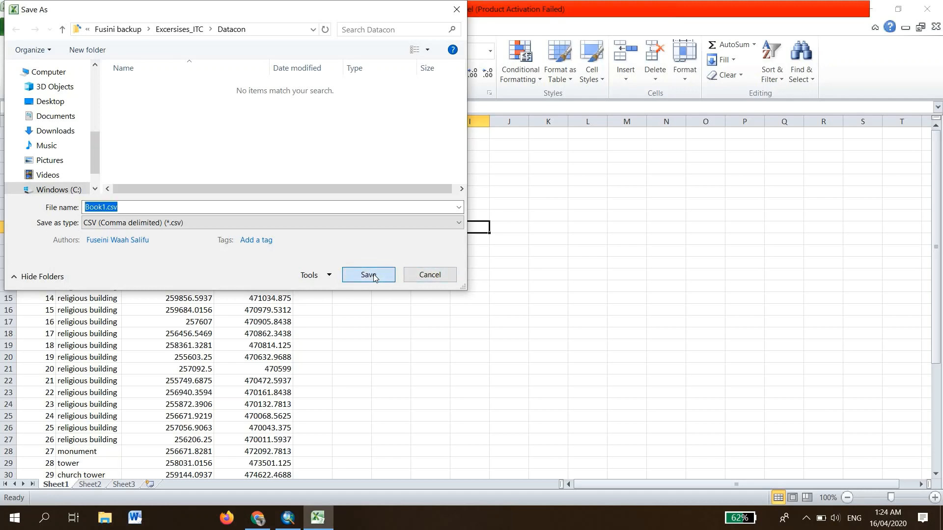
pyautogui.click(438, 287)
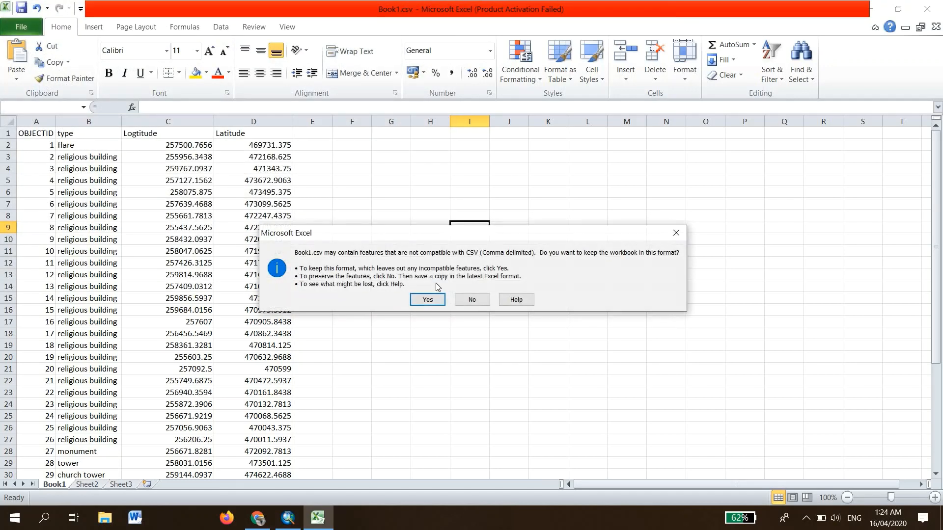
pyautogui.click(431, 301)
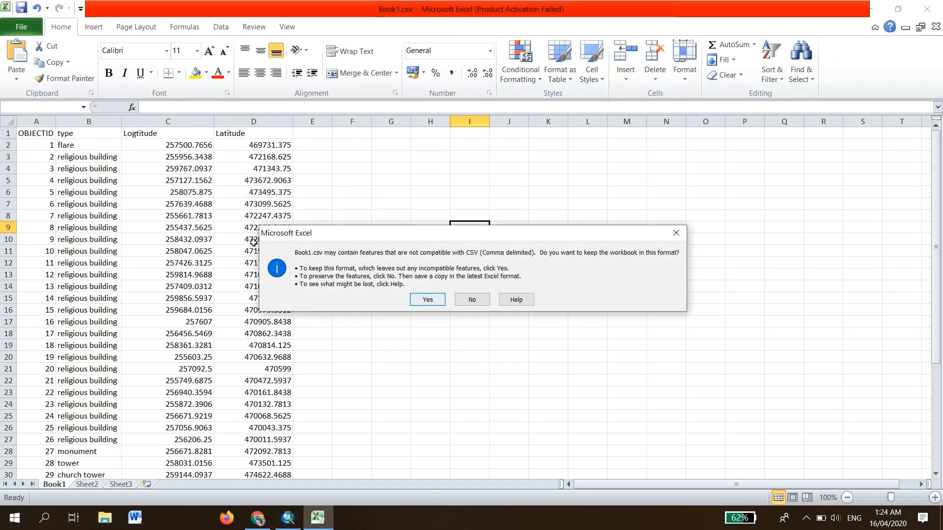
# - Close Excel without saving further changes and switch to ArcMap
pyautogui.click(930, 10)
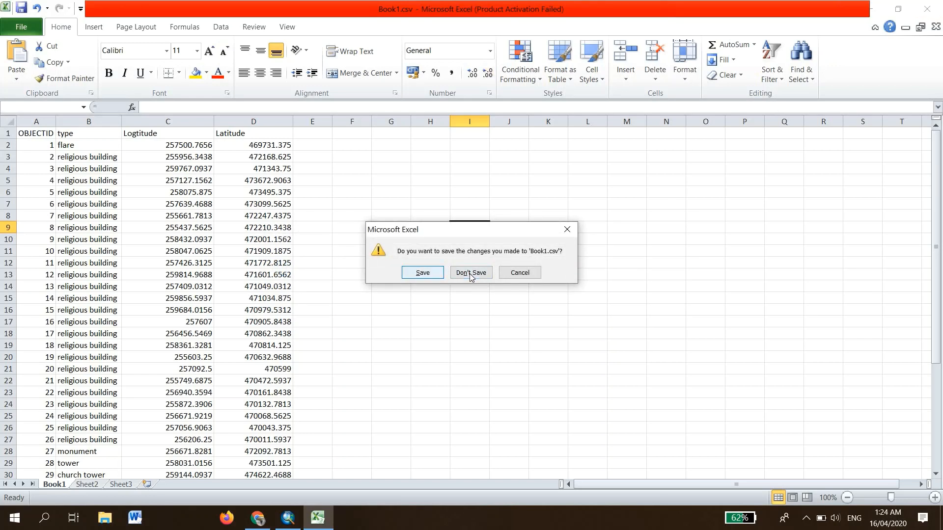
pyautogui.click(470, 274)
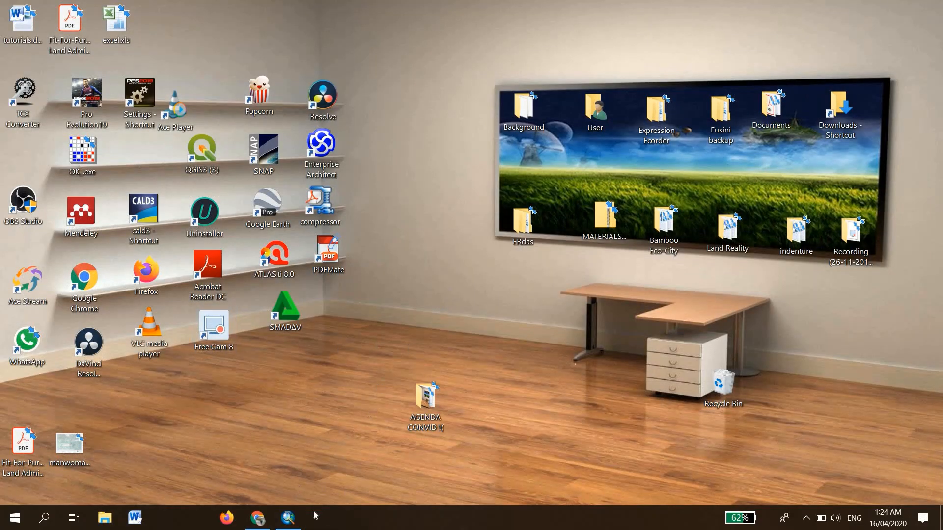
pyautogui.click(289, 518)
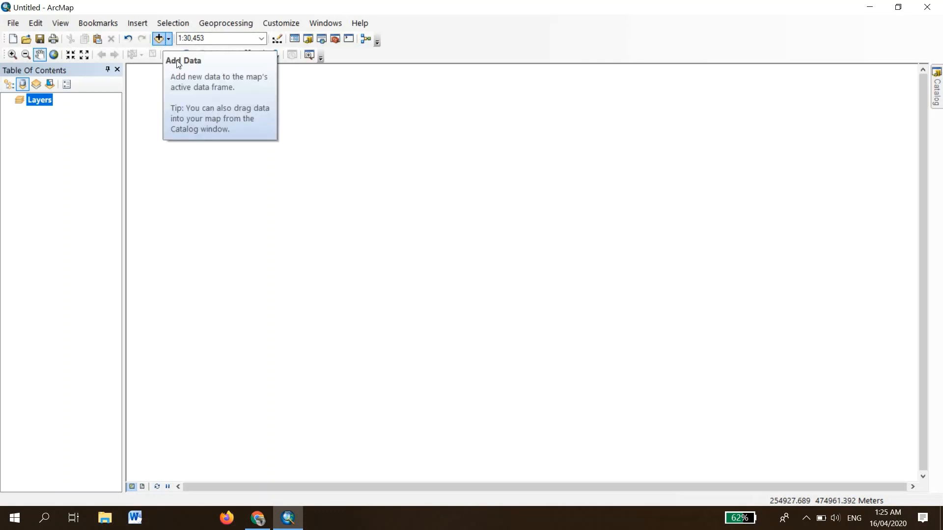
pyautogui.click(15, 25)
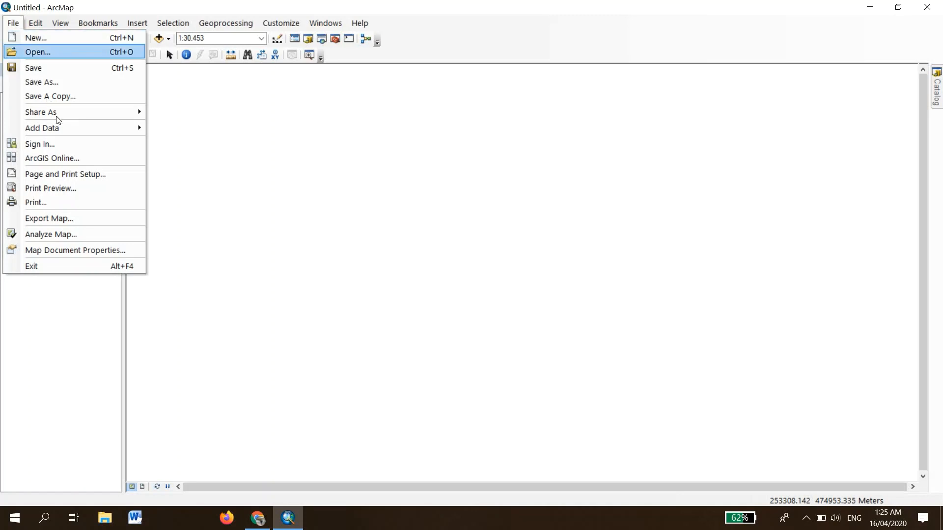
pyautogui.moveTo(60, 129)
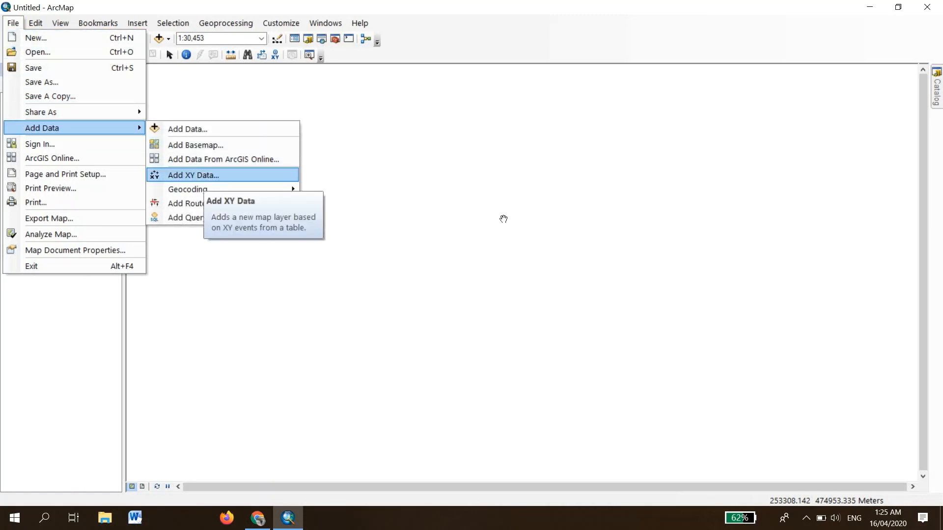
pyautogui.click(520, 219)
# - Open the Catalog window, collapse the folder connection and refresh it
pyautogui.click(939, 96)
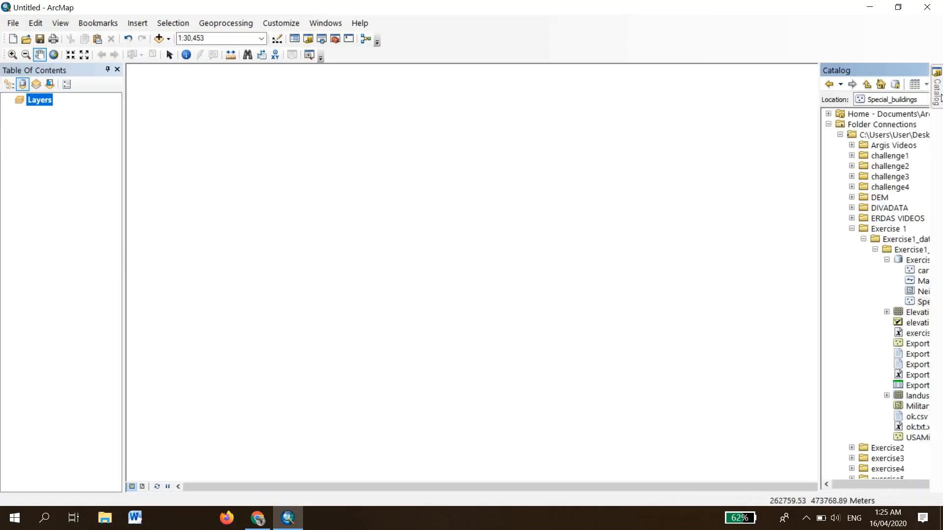
pyautogui.click(765, 135)
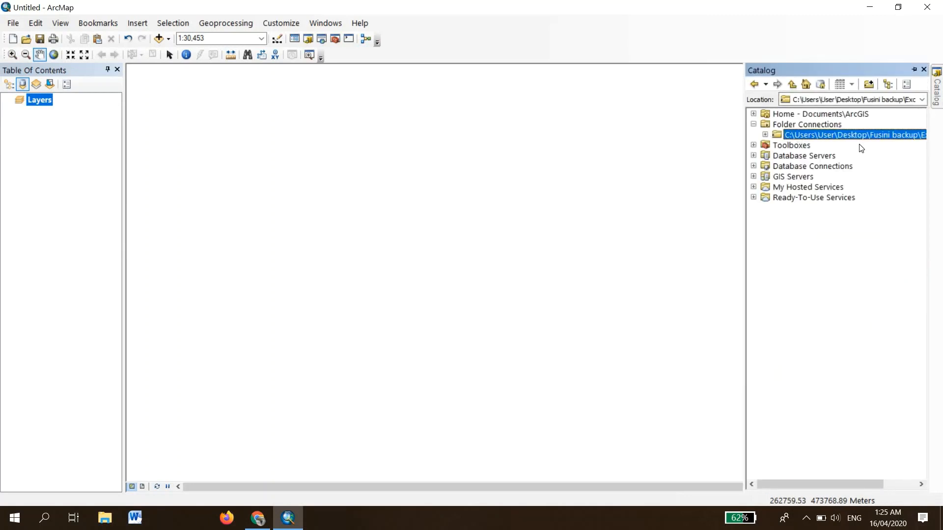
pyautogui.rightClick(842, 133)
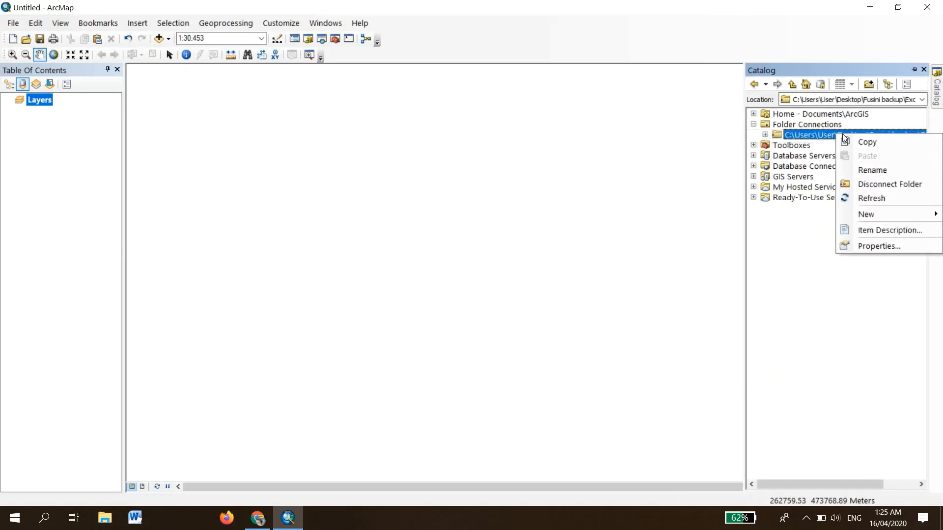
pyautogui.click(887, 199)
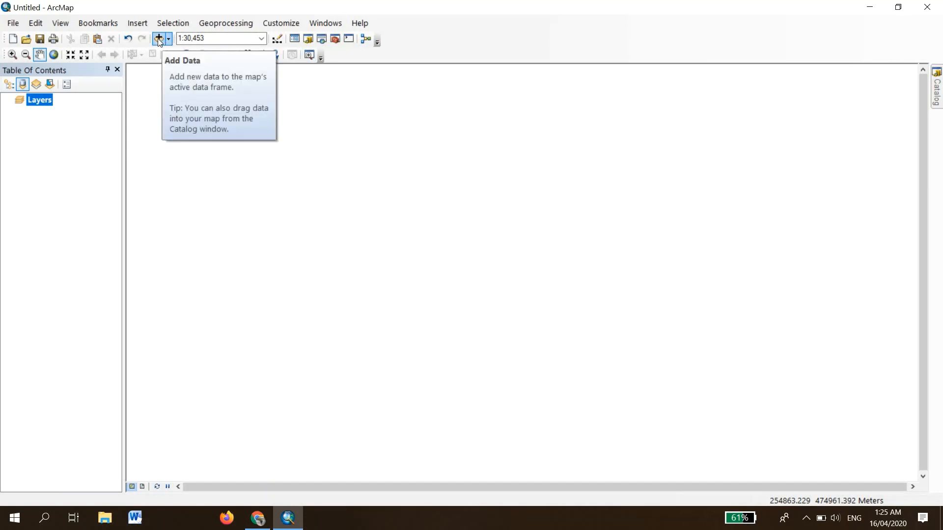
# - Add Book1.csv from the Datacon folder to the map
pyautogui.click(158, 39)
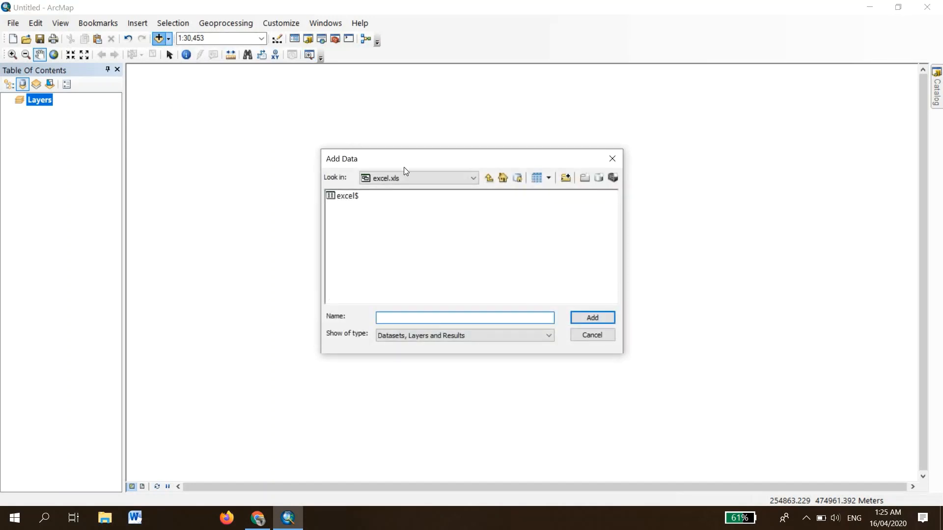
pyautogui.click(490, 179)
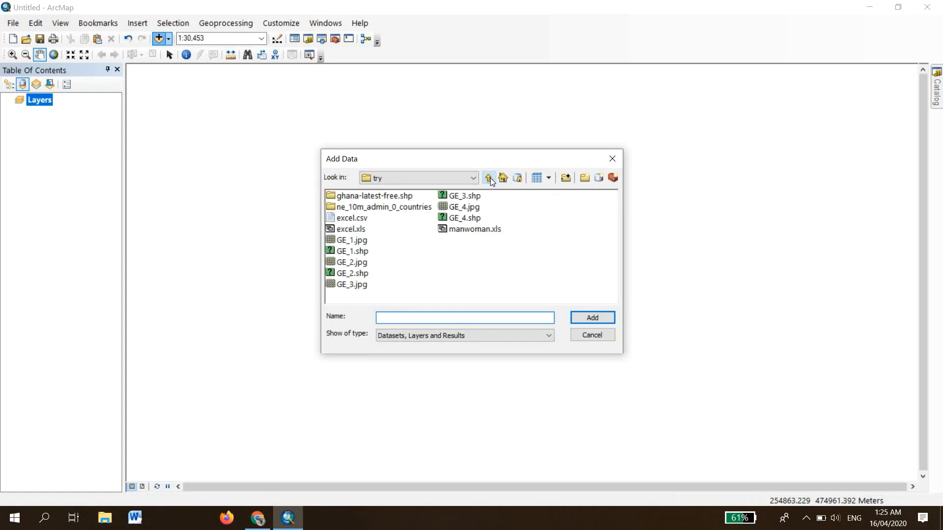
pyautogui.click(490, 179)
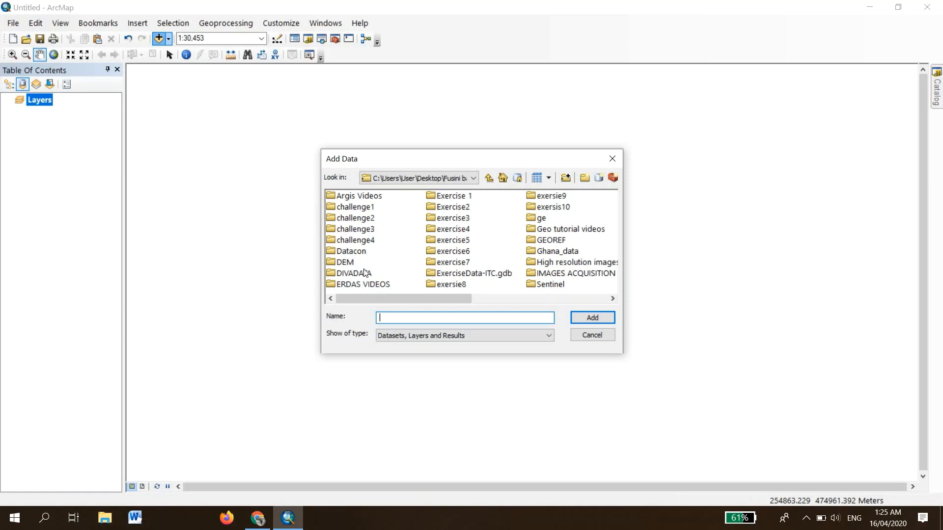
pyautogui.click(343, 242)
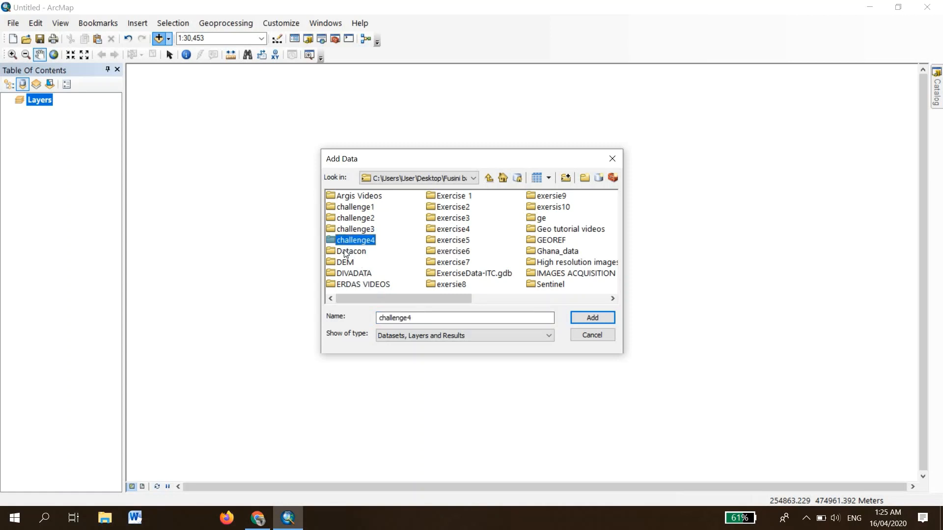
pyautogui.doubleClick(346, 252)
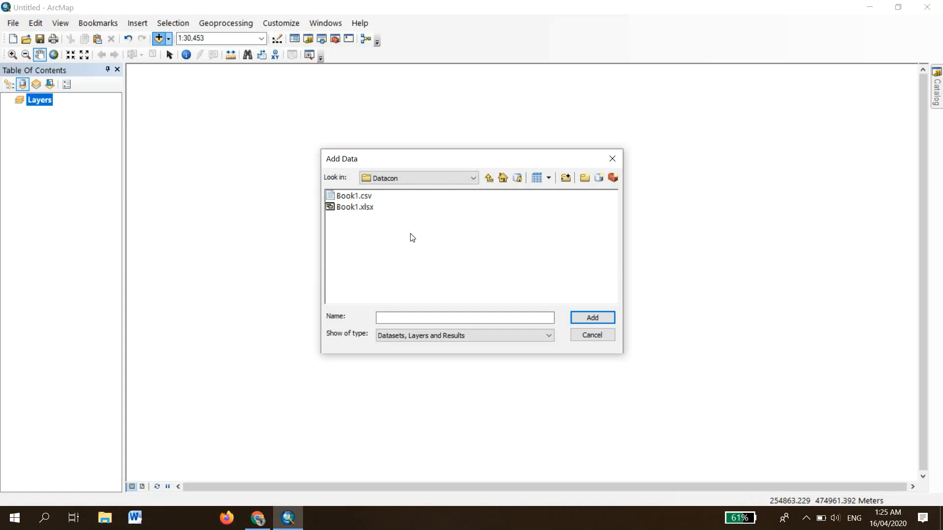
pyautogui.click(358, 197)
pyautogui.click(592, 319)
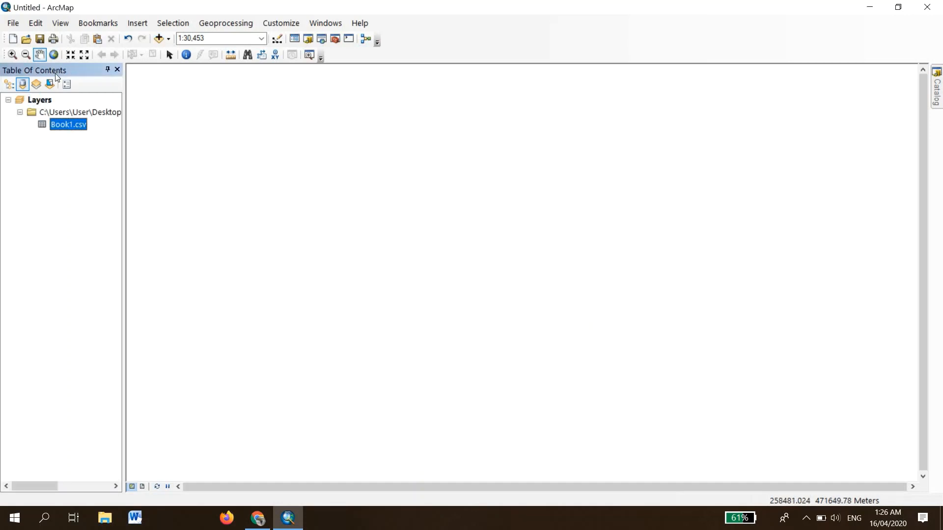
# - Display Book1.csv as XY data with Logtitude as the X field and Latitude as the Y field
pyautogui.rightClick(71, 128)
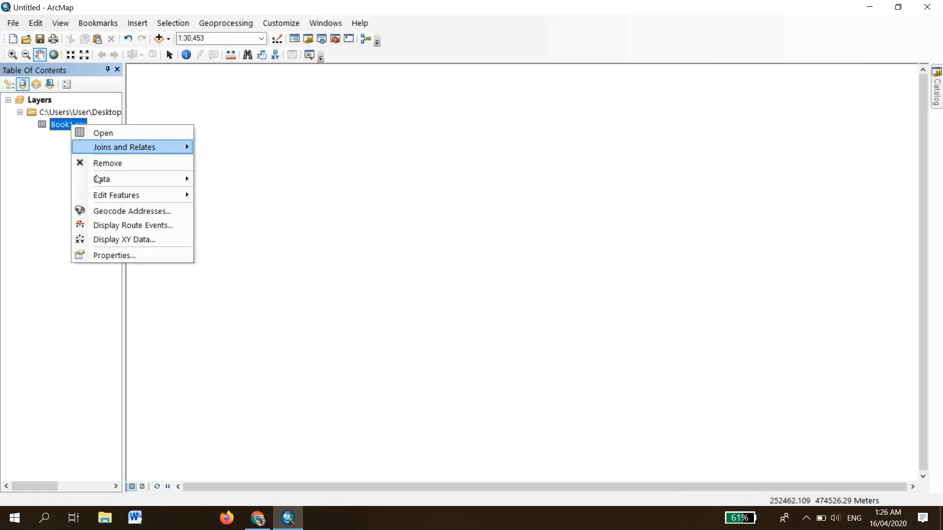
pyautogui.moveTo(97, 175)
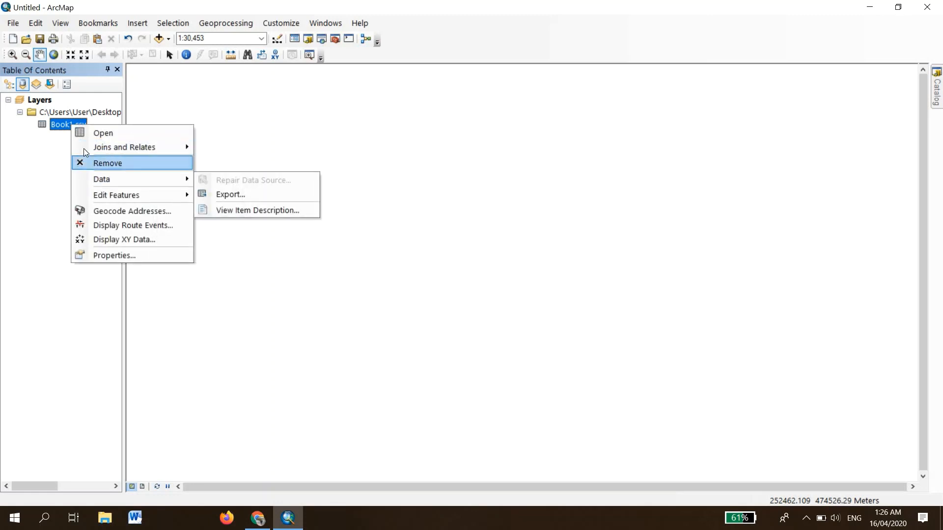
pyautogui.click(138, 239)
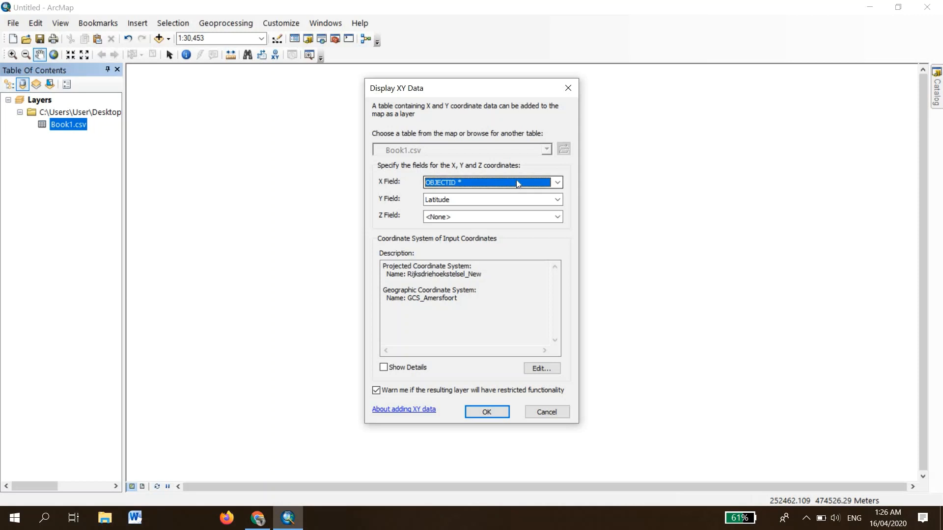
pyautogui.click(516, 184)
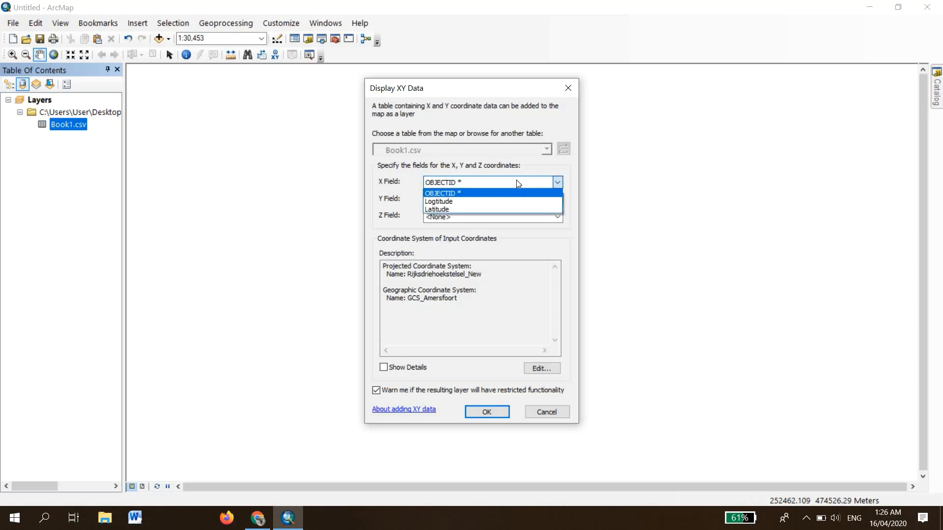
pyautogui.click(460, 202)
pyautogui.click(458, 199)
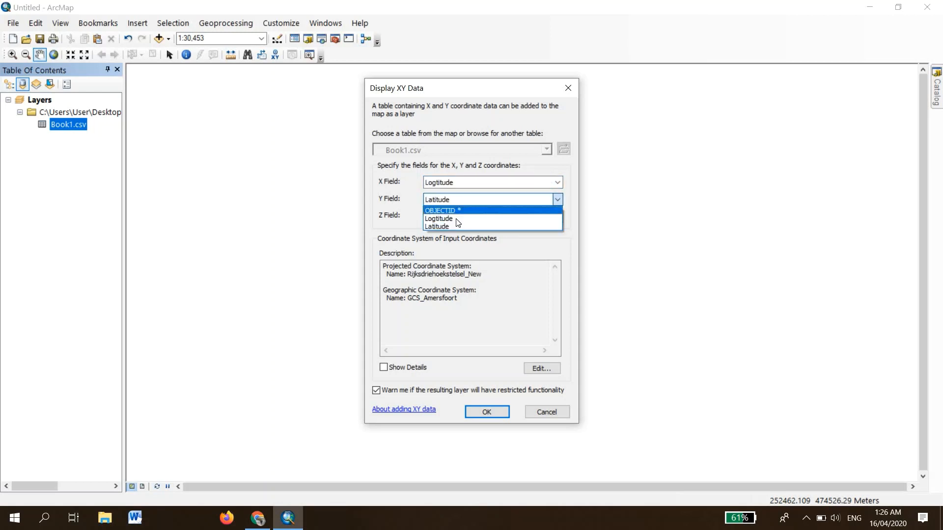
pyautogui.click(453, 226)
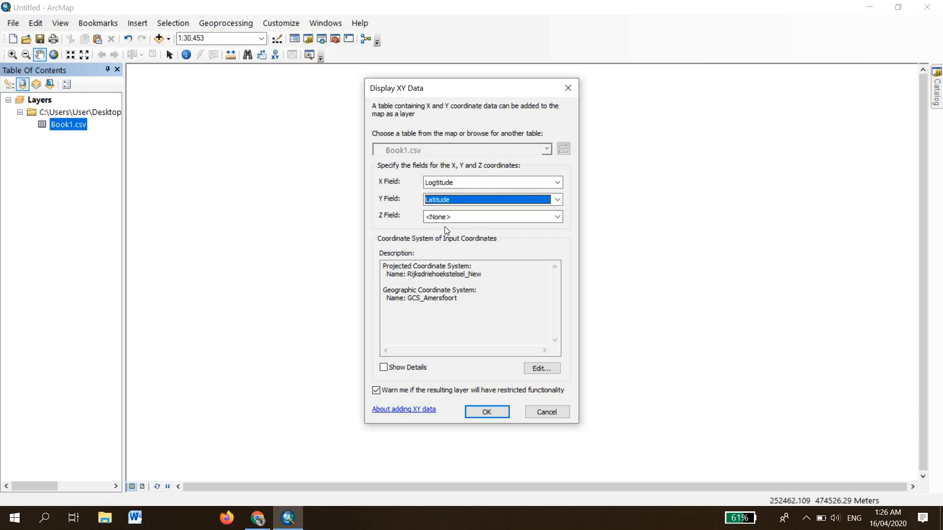
pyautogui.click(488, 410)
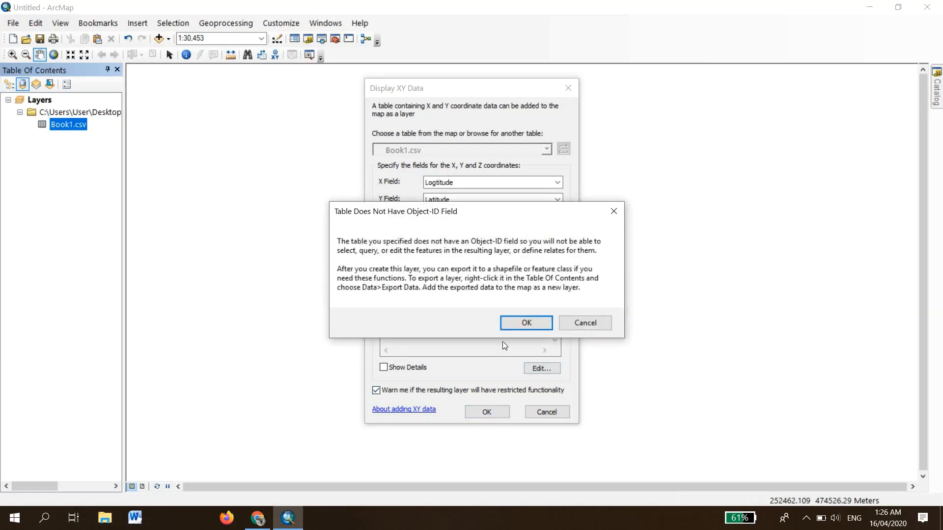
pyautogui.click(526, 322)
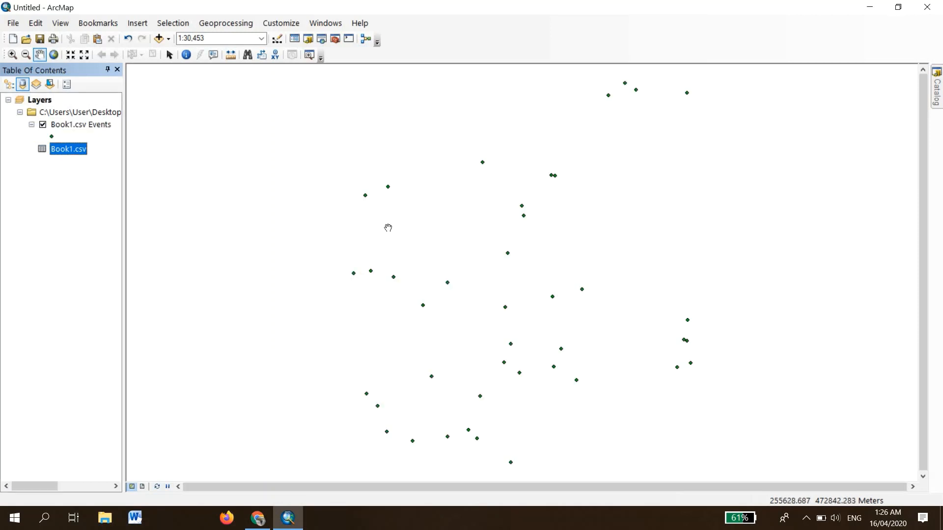
# - Open the Book1.csv attribute table, scroll through its records and close it
pyautogui.rightClick(65, 151)
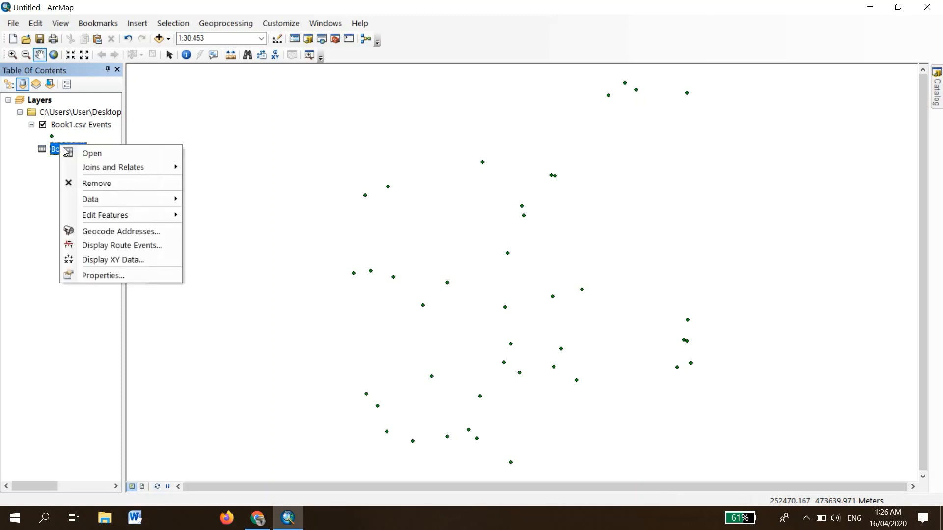
pyautogui.click(94, 154)
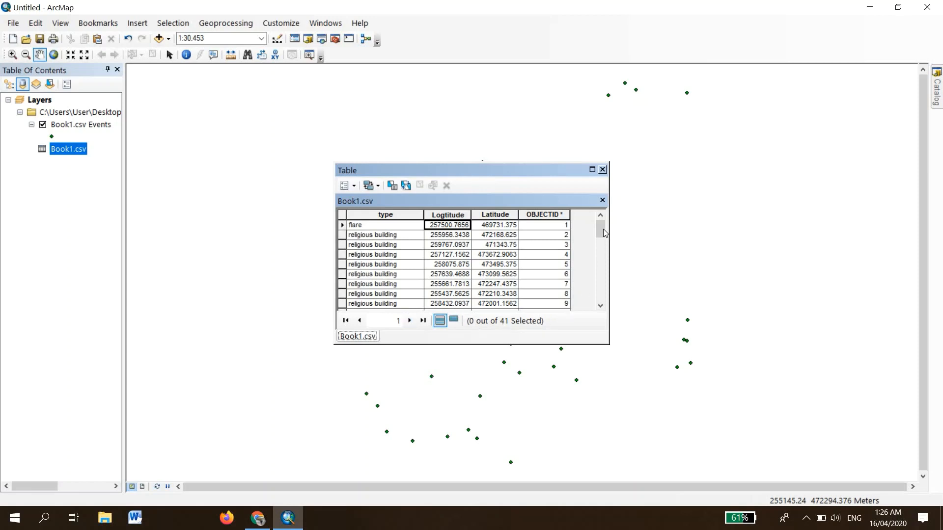
pyautogui.scroll(-10, 605, 233)
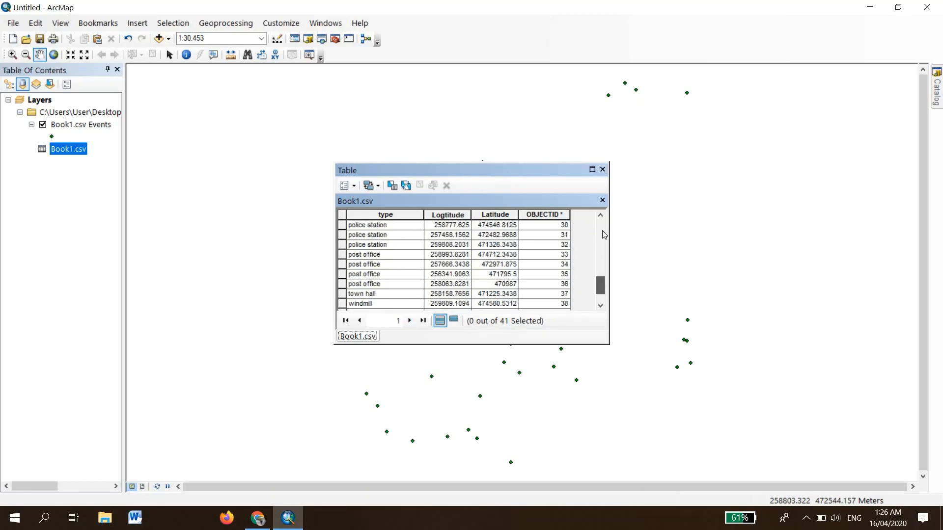
pyautogui.scroll(10, 604, 235)
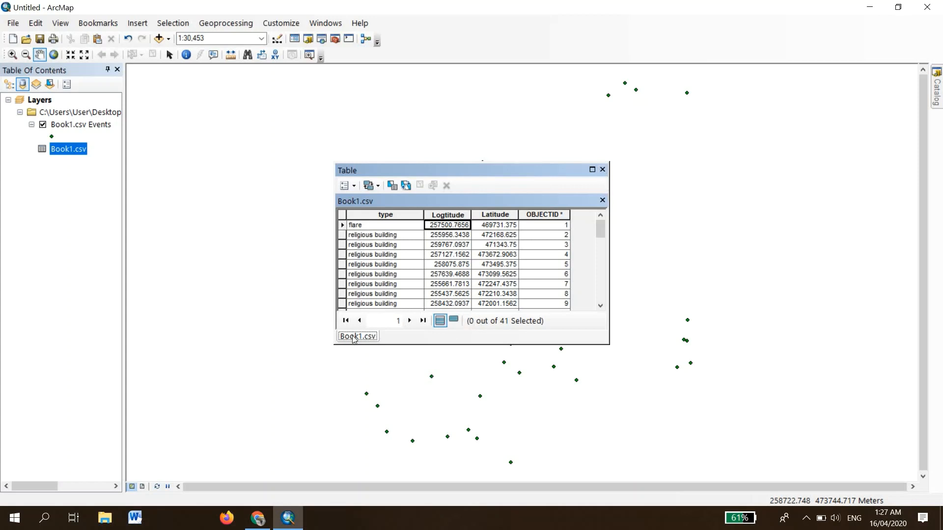
pyautogui.click(602, 170)
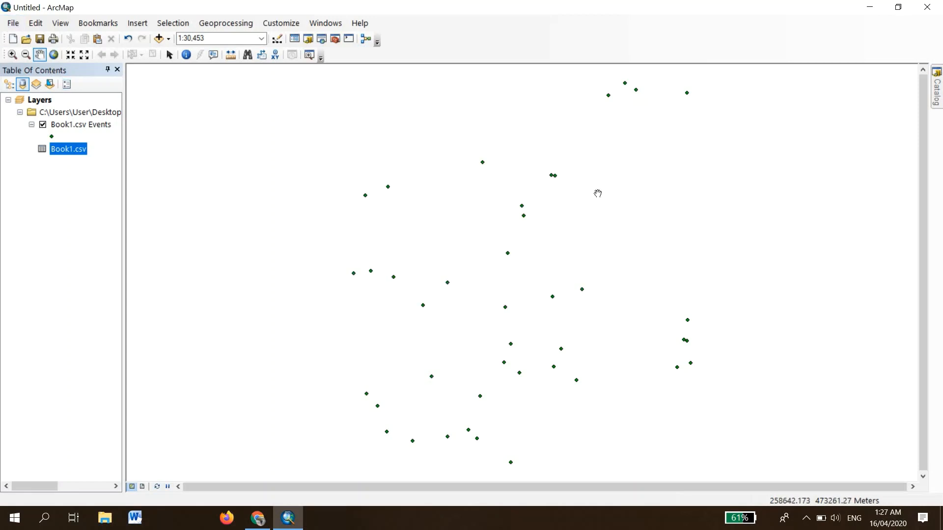
# - Start Add XY Data and browse to Sheet1$ in Book1.xlsx in the Datacon folder as the input table
pyautogui.click(13, 24)
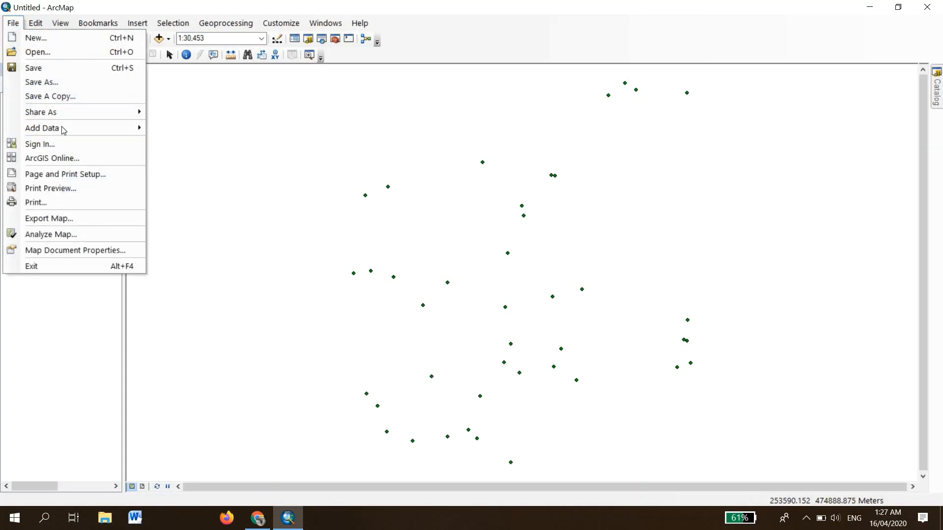
pyautogui.moveTo(49, 130)
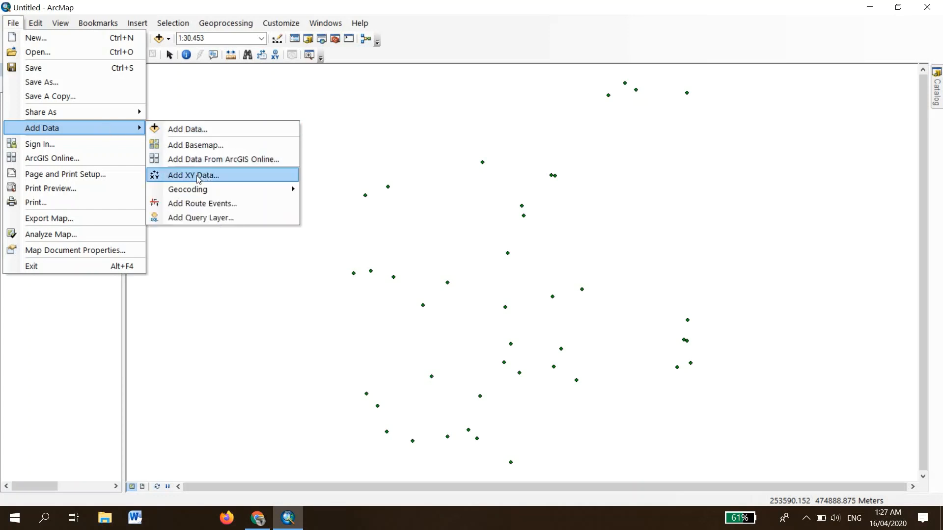
pyautogui.click(199, 177)
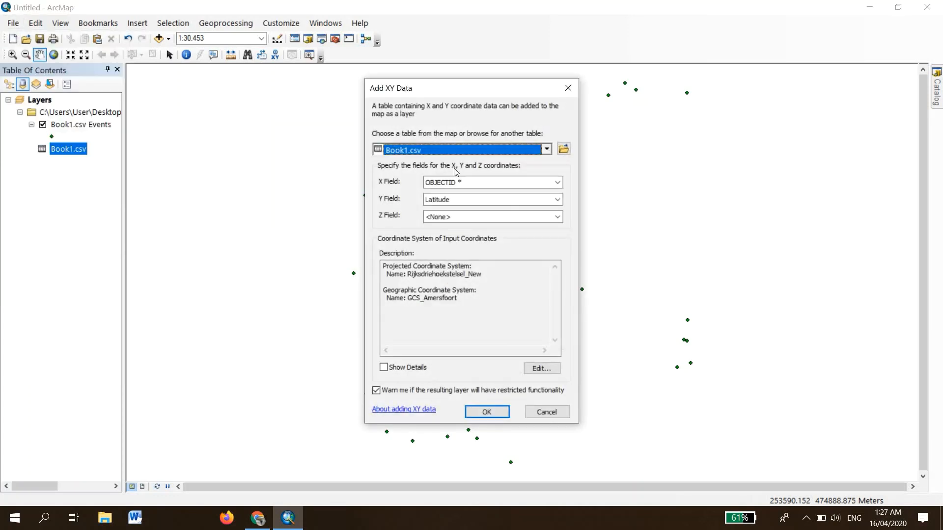
pyautogui.click(563, 149)
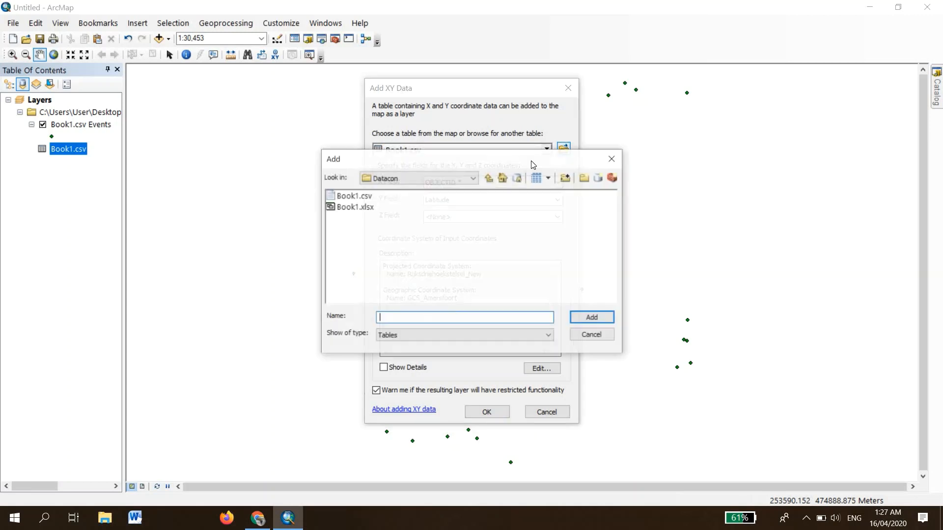
pyautogui.click(350, 210)
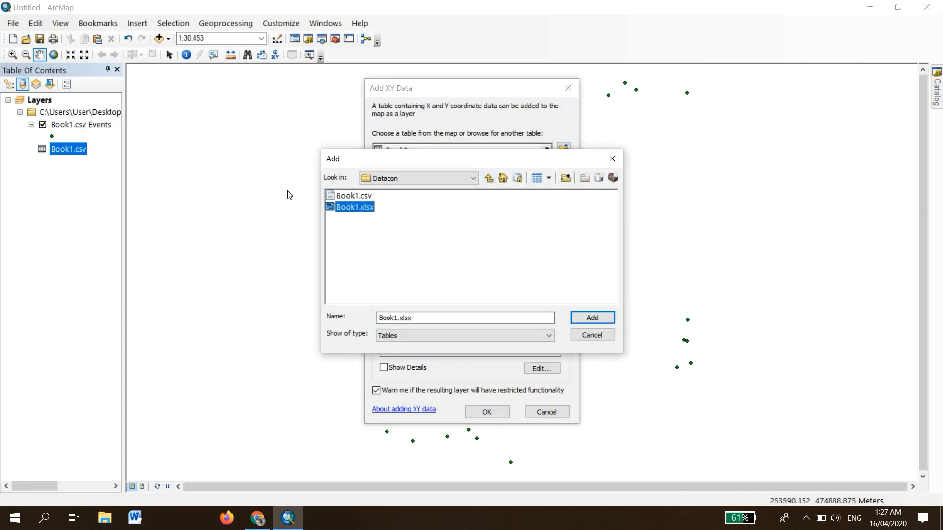
pyautogui.doubleClick(351, 209)
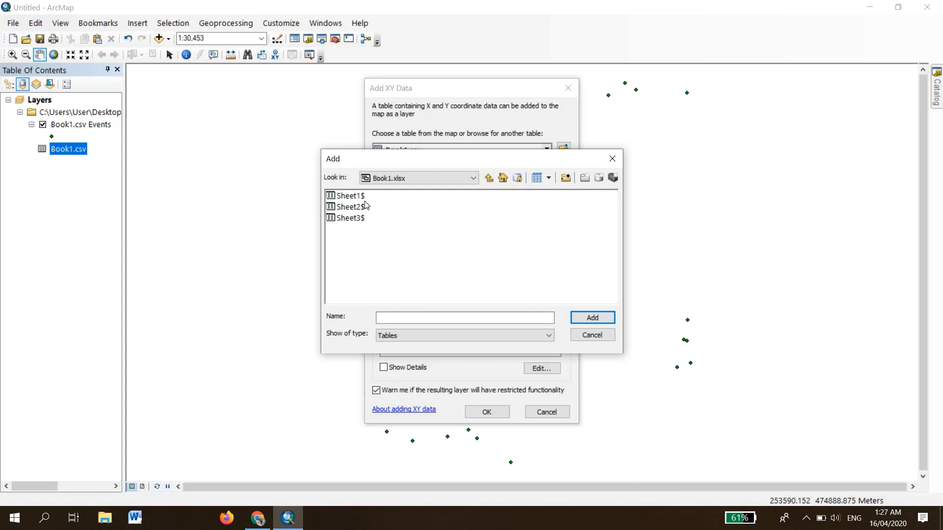
pyautogui.click(341, 199)
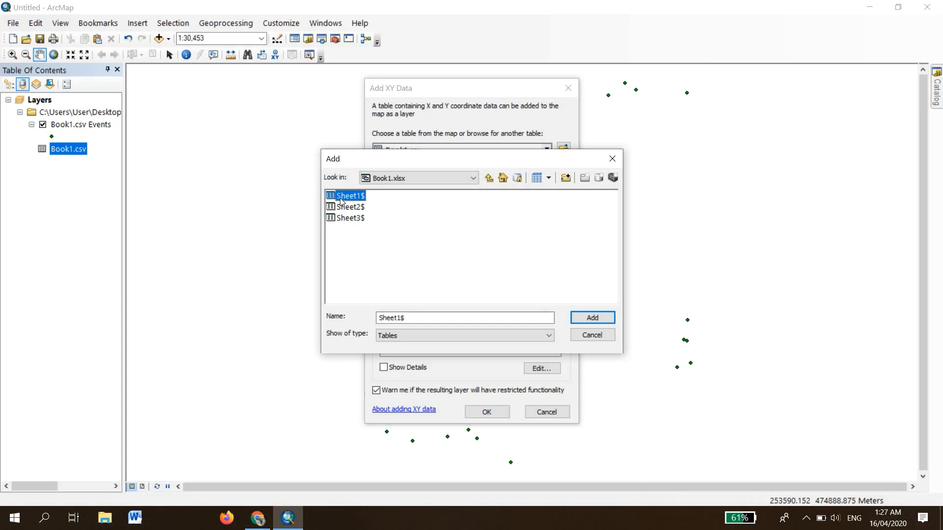
pyautogui.click(584, 316)
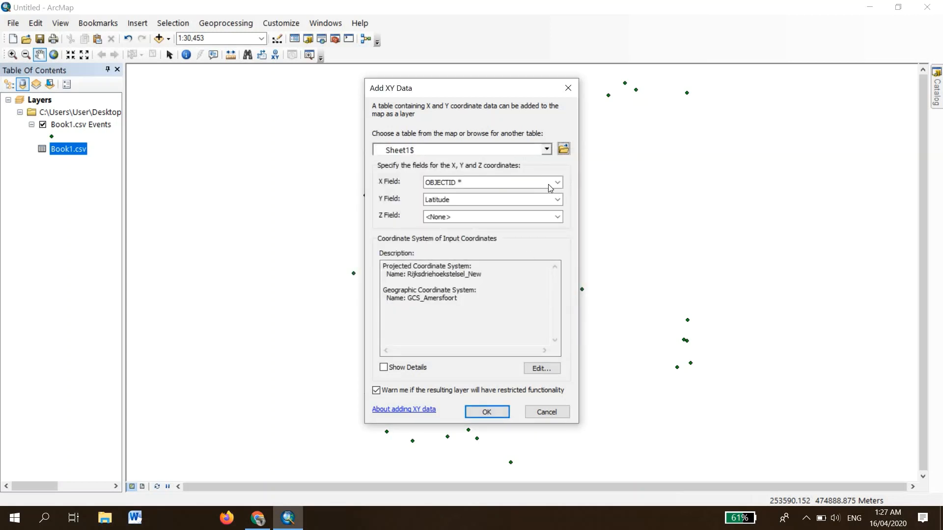
# - Set the X field to Logtitude and the Y field to Latitude, and add the Sheet1$ points layer
pyautogui.click(552, 183)
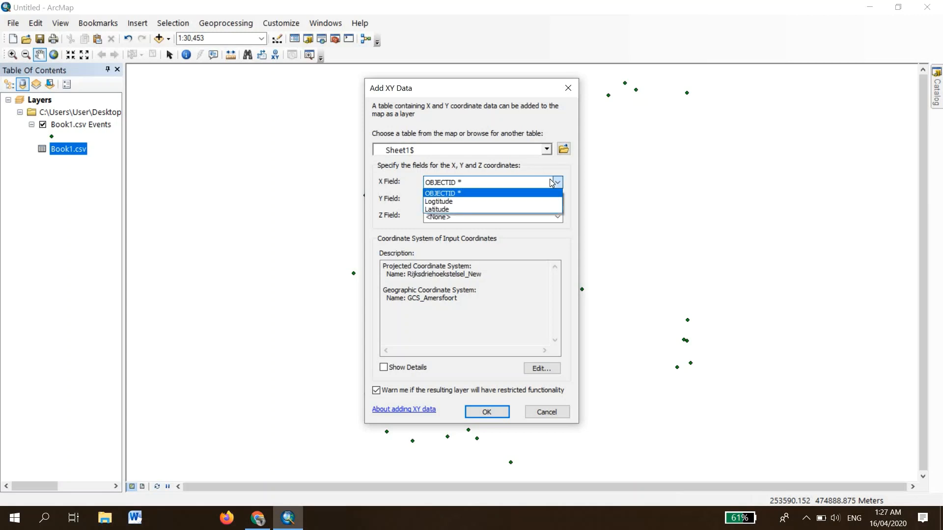
pyautogui.click(449, 201)
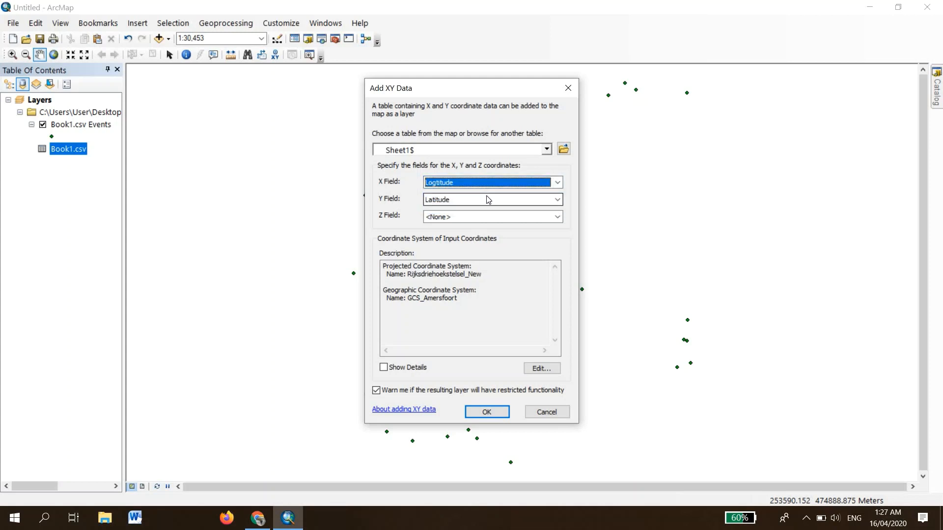
pyautogui.click(488, 200)
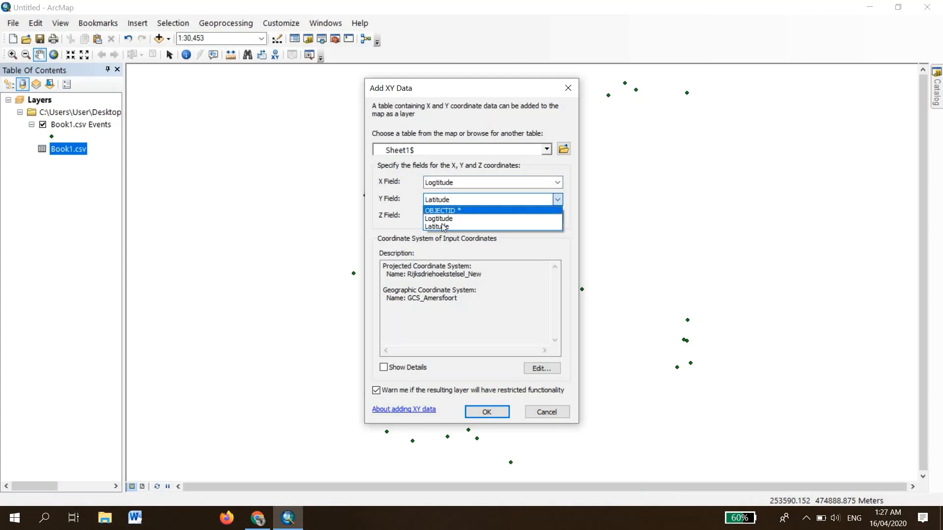
pyautogui.click(460, 226)
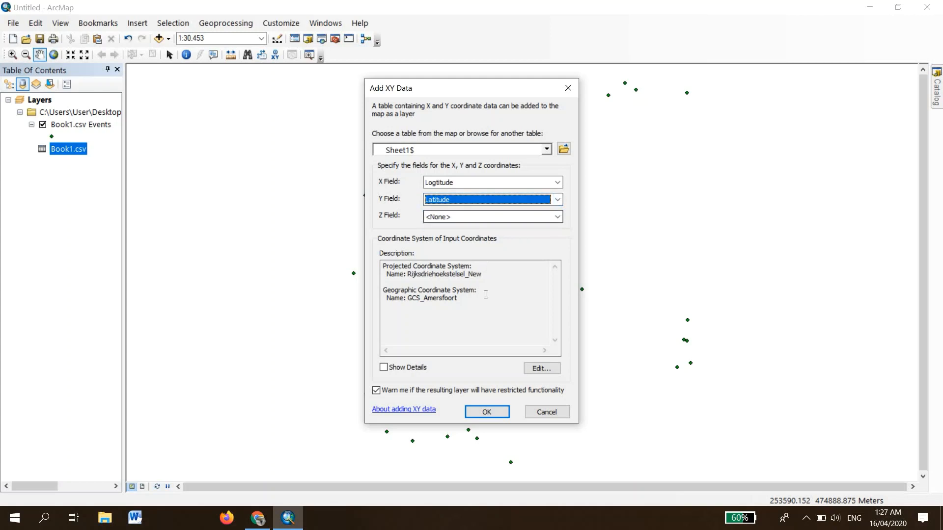
pyautogui.click(488, 413)
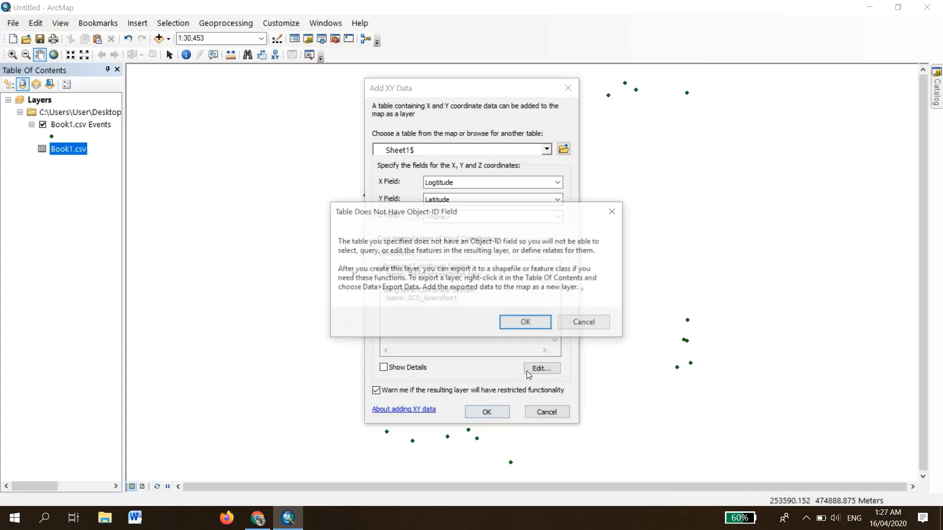
pyautogui.click(529, 328)
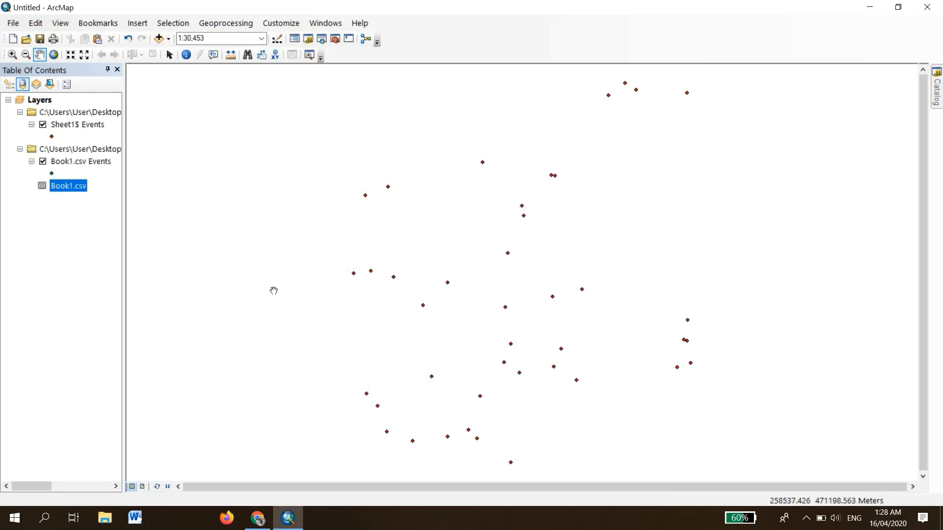
# - Hide the Sheet1$ Events layer, then open the Book1.csv attribute table, scroll through it and close it
pyautogui.click(43, 125)
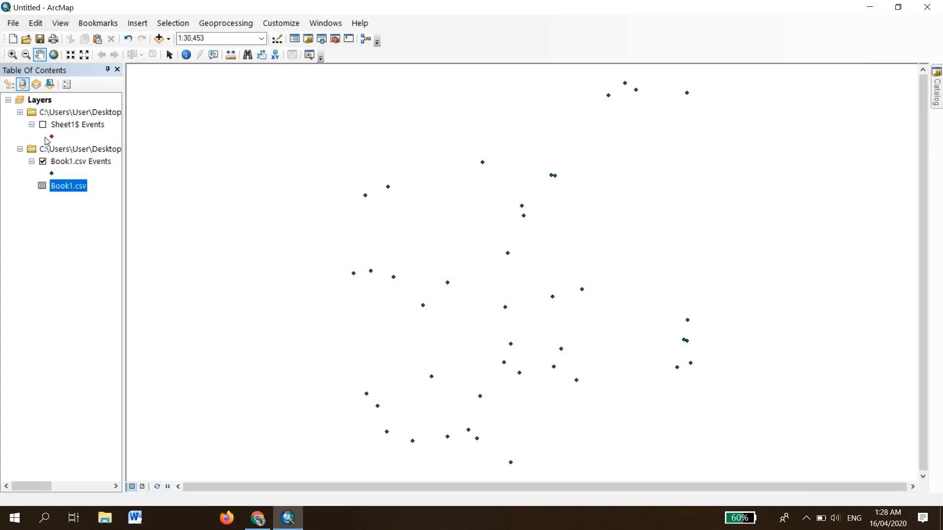
pyautogui.rightClick(65, 190)
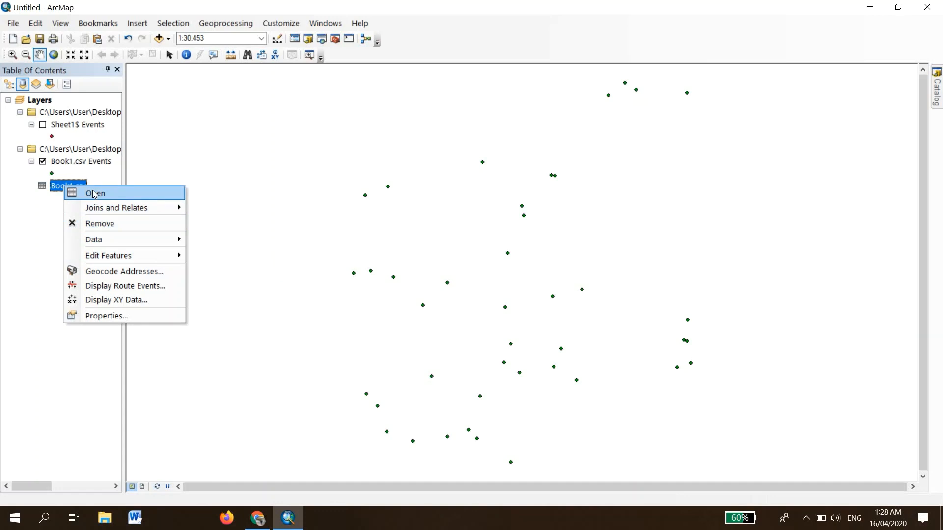
pyautogui.click(109, 196)
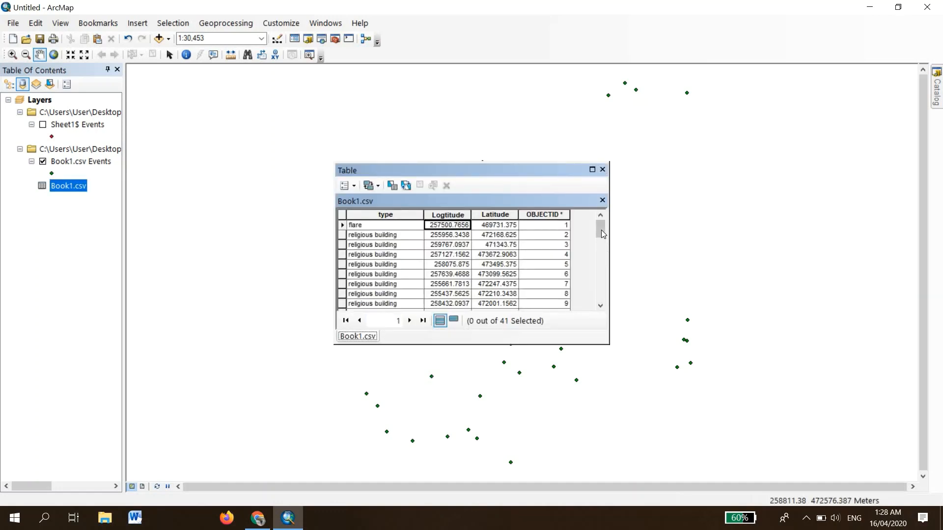
pyautogui.scroll(-10, 565, 265)
pyautogui.scroll(10, 512, 233)
pyautogui.click(603, 170)
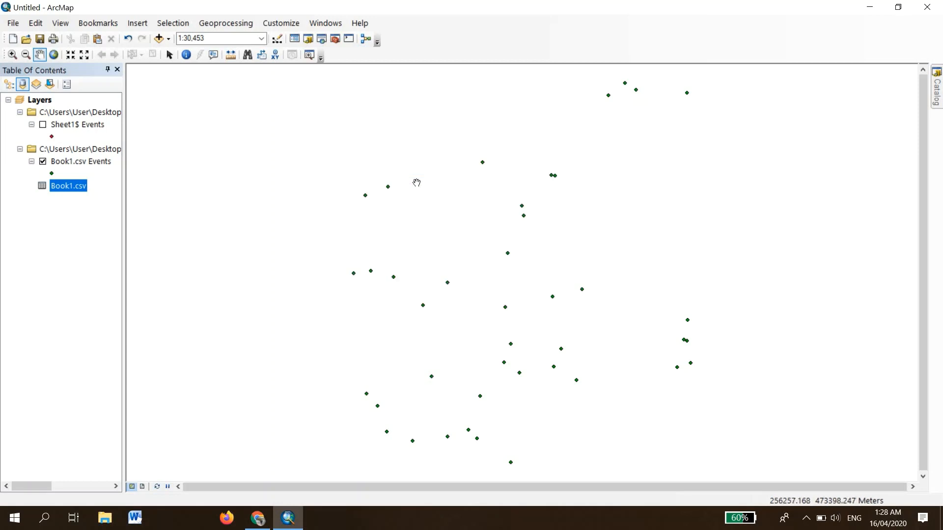